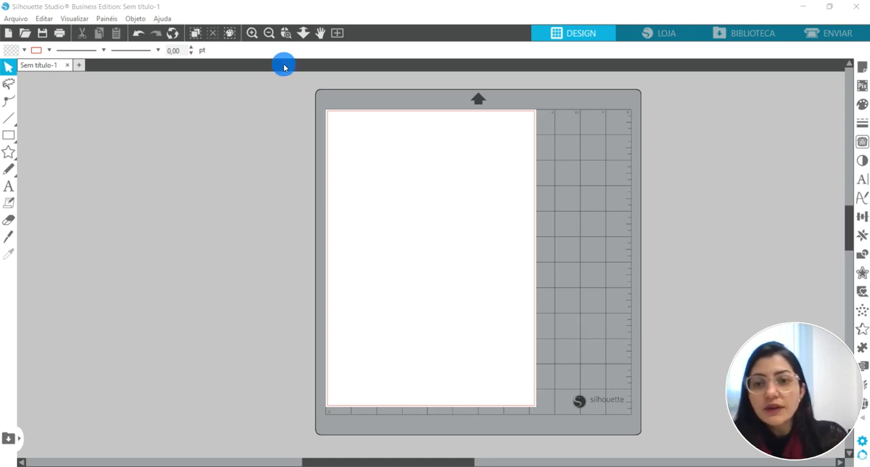
# Set the unit of measurement to Centímetros in the program preferences.
pyautogui.click(252, 33)
pyautogui.click(454, 140)
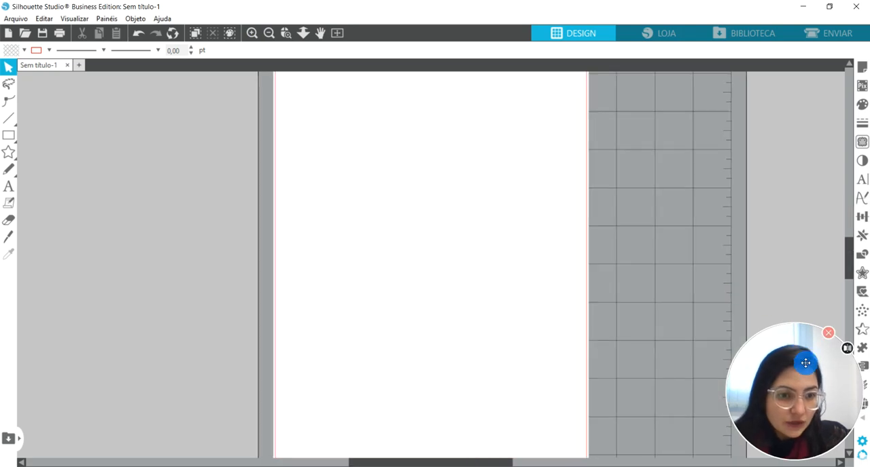
pyautogui.moveTo(779, 350); pyautogui.dragTo(776, 321)
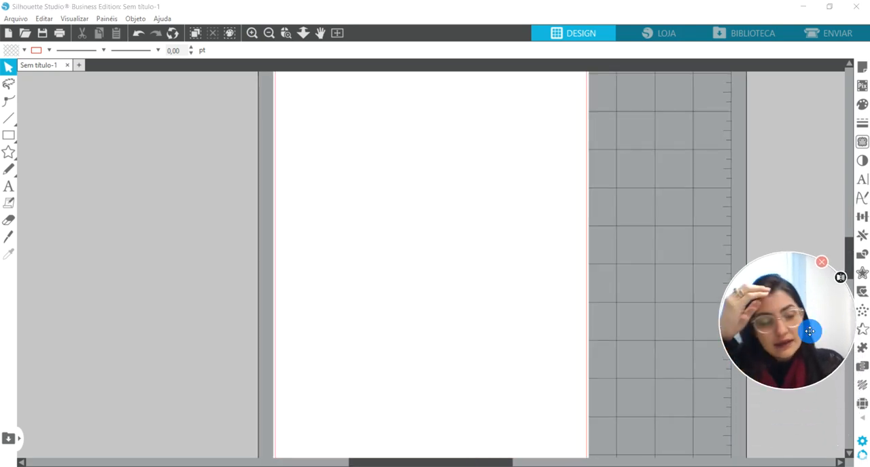
pyautogui.click(862, 445)
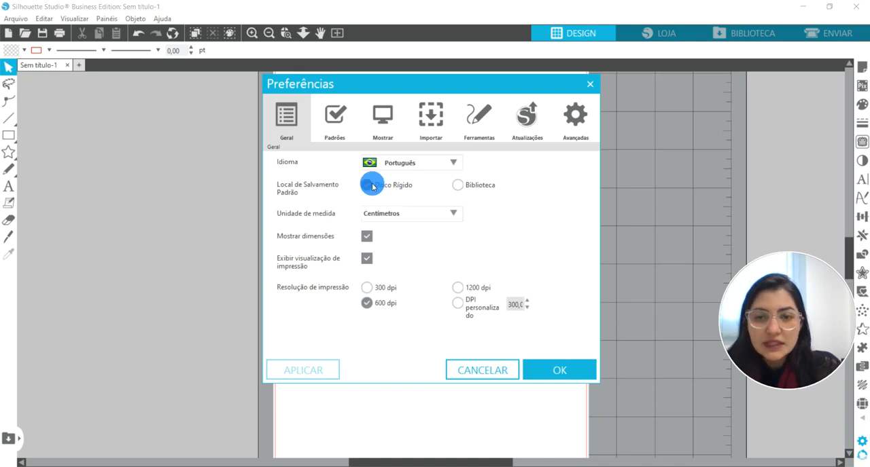
pyautogui.click(461, 221)
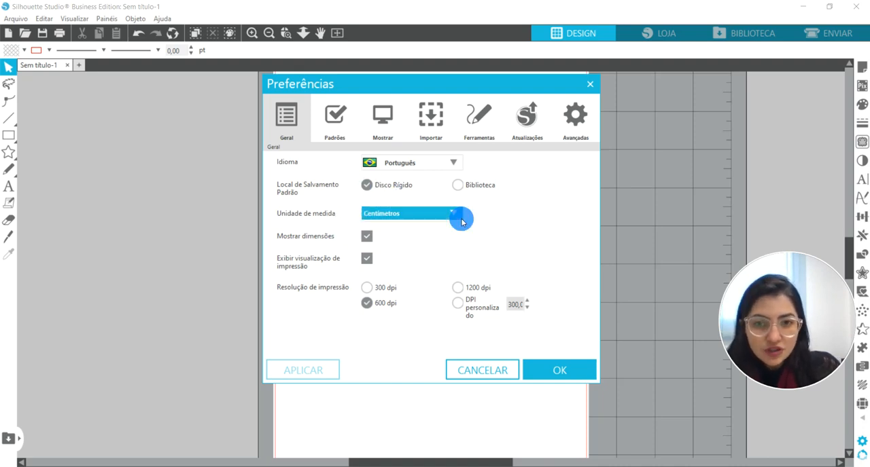
pyautogui.click(421, 216)
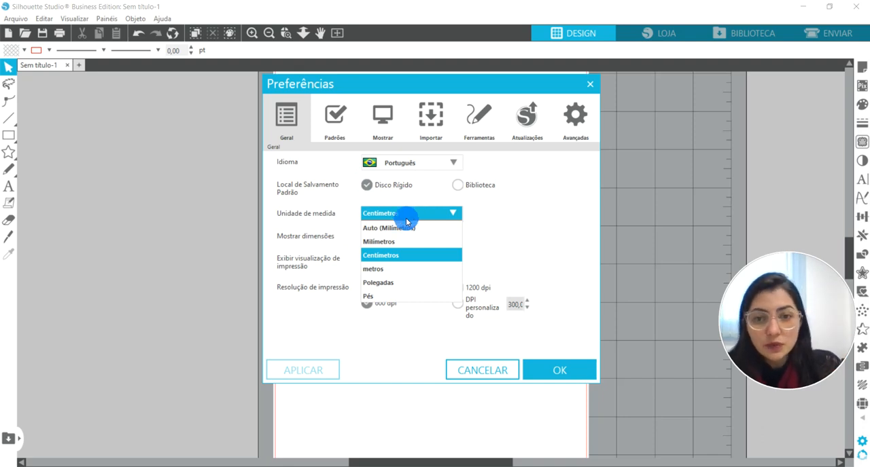
pyautogui.click(392, 256)
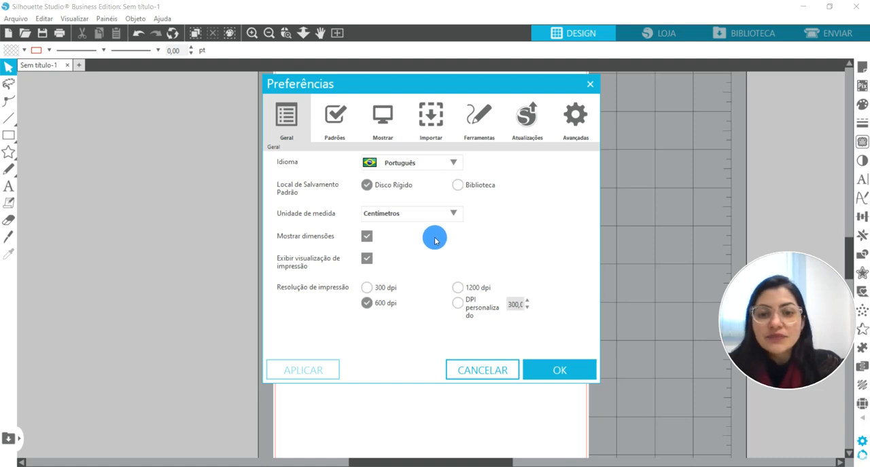
pyautogui.click(555, 373)
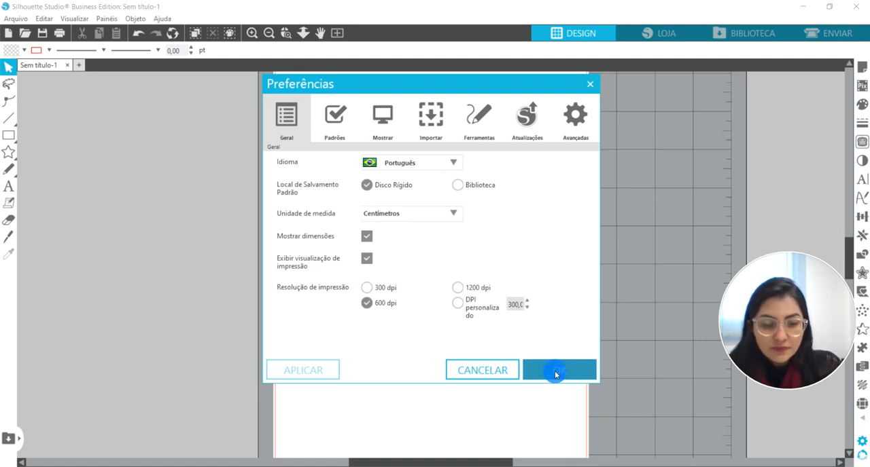
pyautogui.click(555, 371)
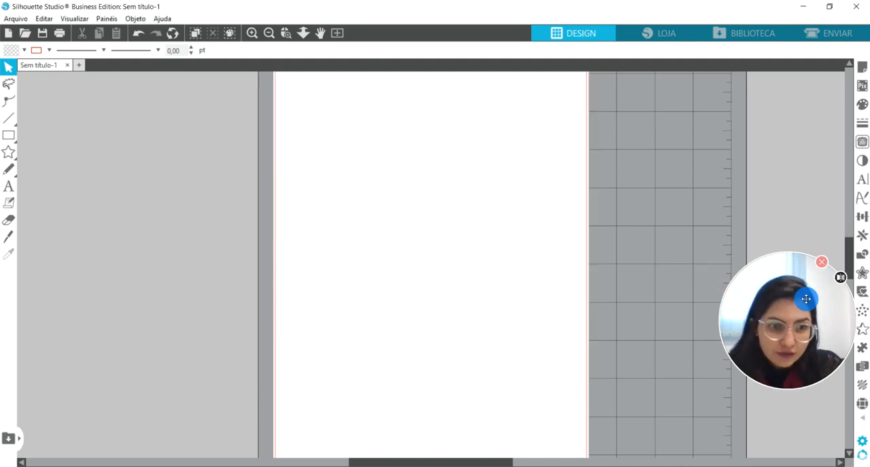
pyautogui.moveTo(805, 298); pyautogui.dragTo(801, 332)
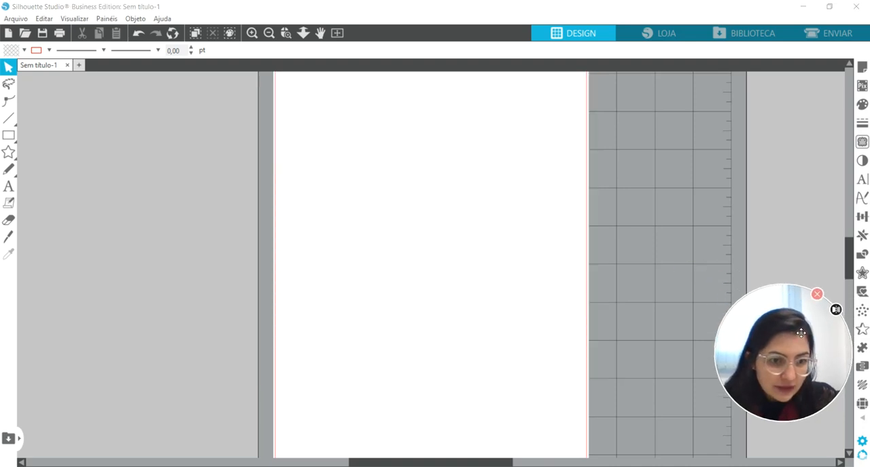
# Draw a near-square rectangle about 1.89 cm wide and 1.81 cm high in the page's upper-left corner.
pyautogui.click(432, 255)
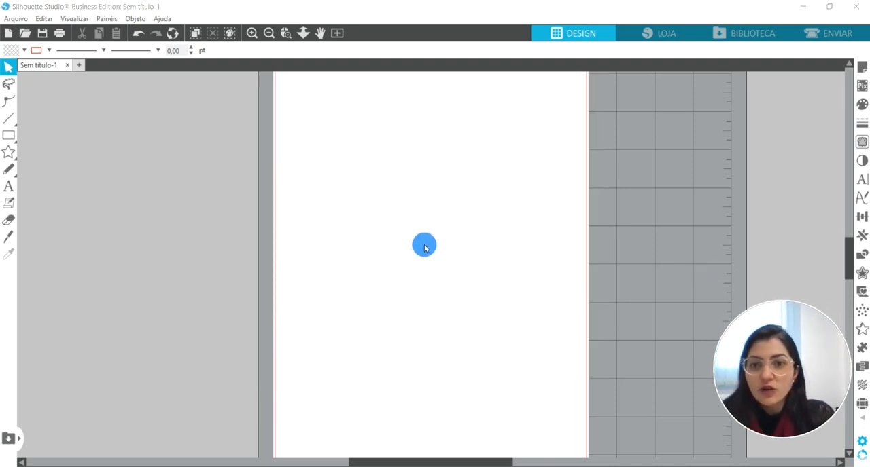
pyautogui.scroll(3, 397, 233)
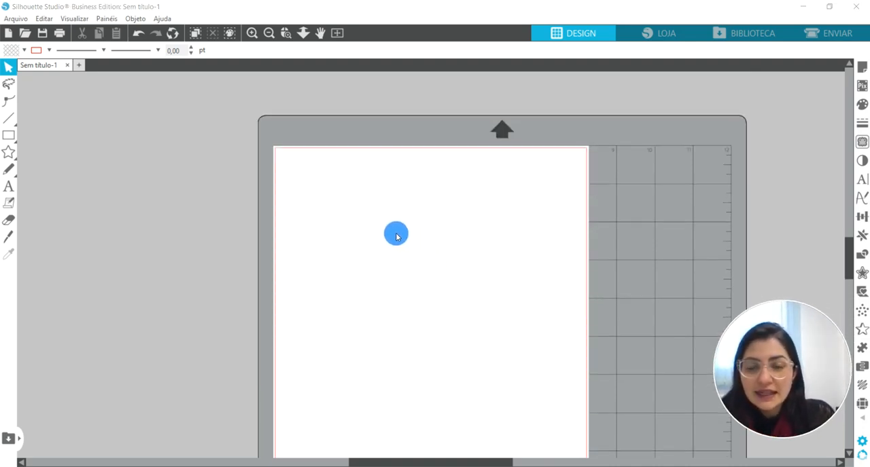
pyautogui.click(257, 41)
pyautogui.click(288, 261)
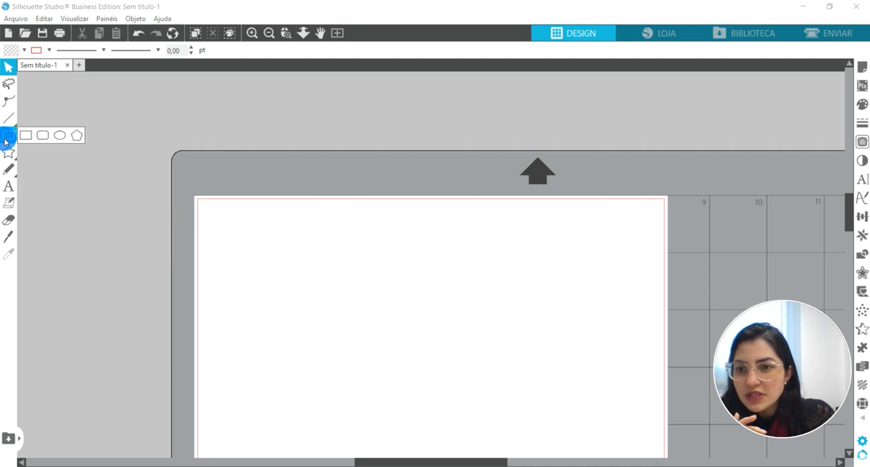
pyautogui.click(6, 139)
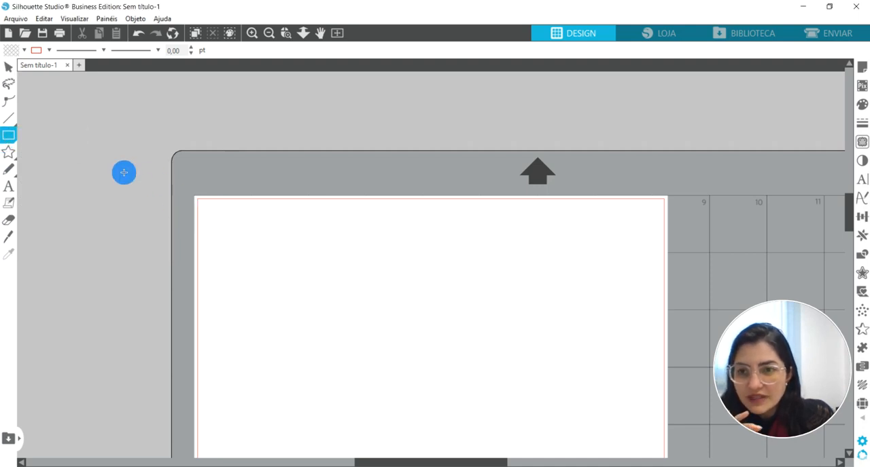
pyautogui.moveTo(8, 136)
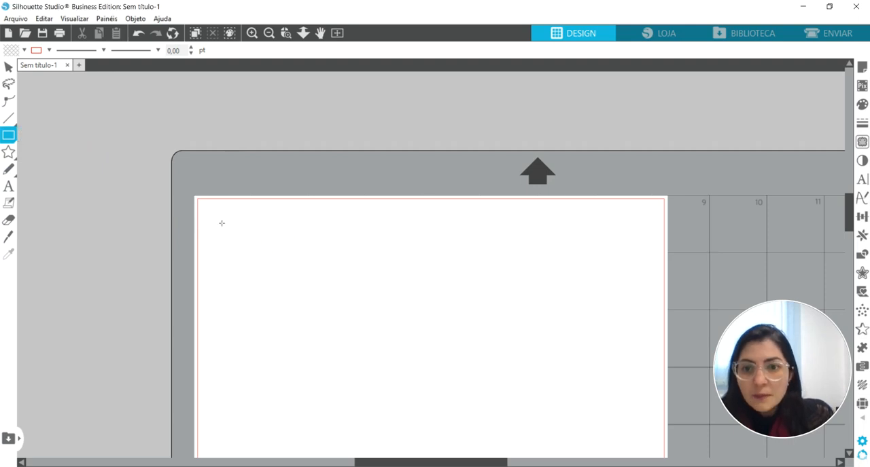
pyautogui.moveTo(213, 211); pyautogui.dragTo(255, 252)
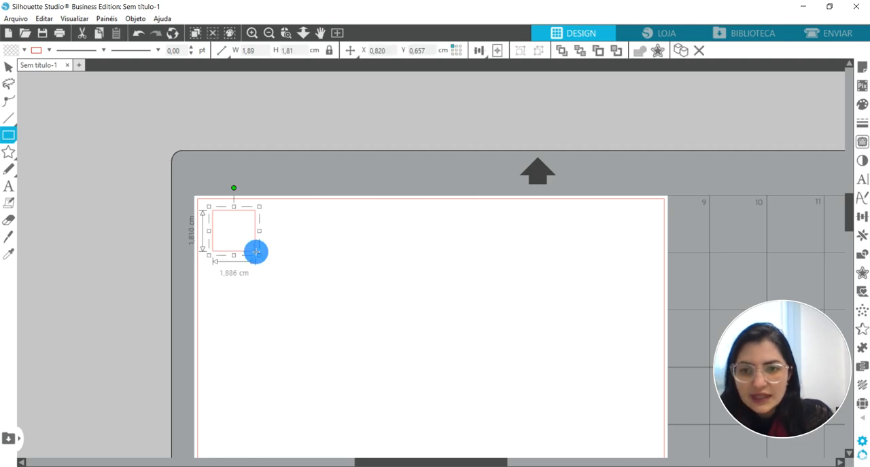
pyautogui.click(256, 252)
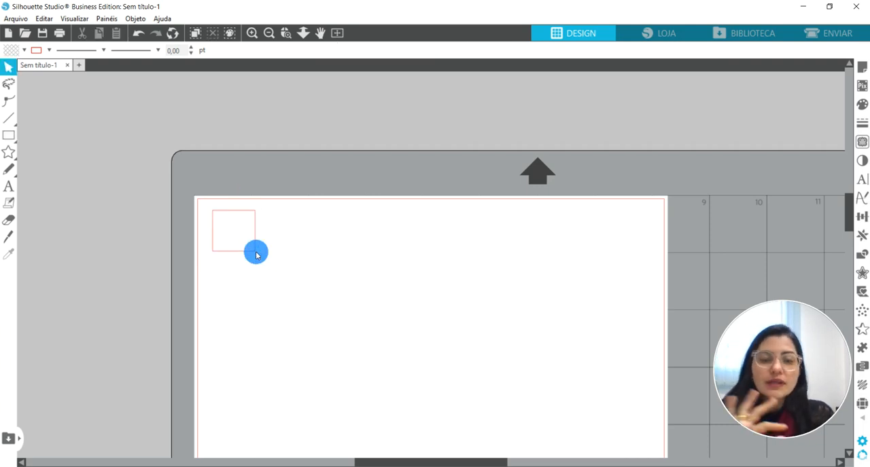
# Add the text "A" in Arial 72 and place it right beside the square, inside the page's cut border.
pyautogui.click(11, 185)
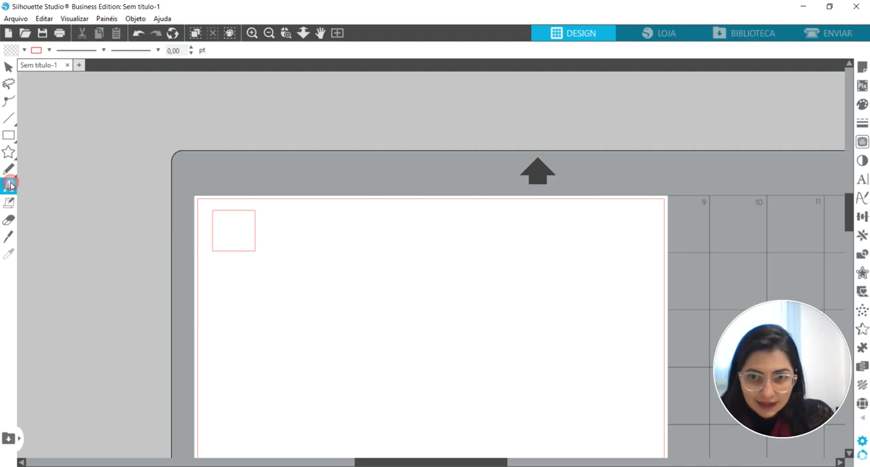
pyautogui.click(273, 234)
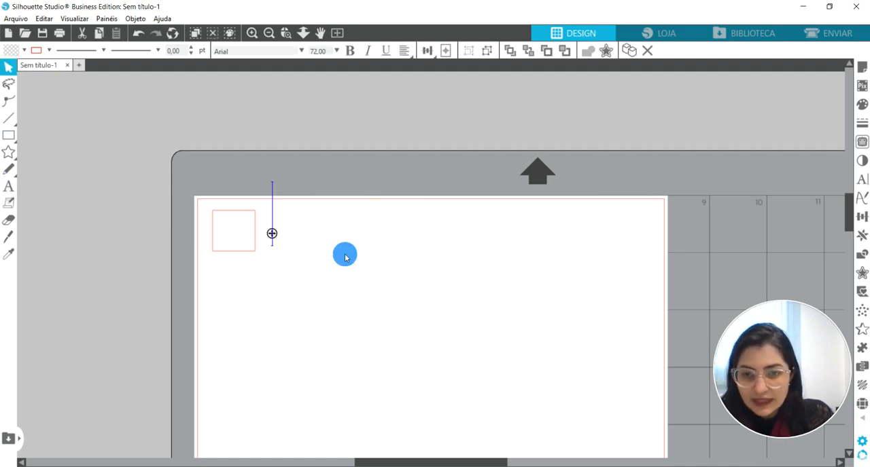
pyautogui.write('A')
pyautogui.click(314, 222)
pyautogui.click(359, 218)
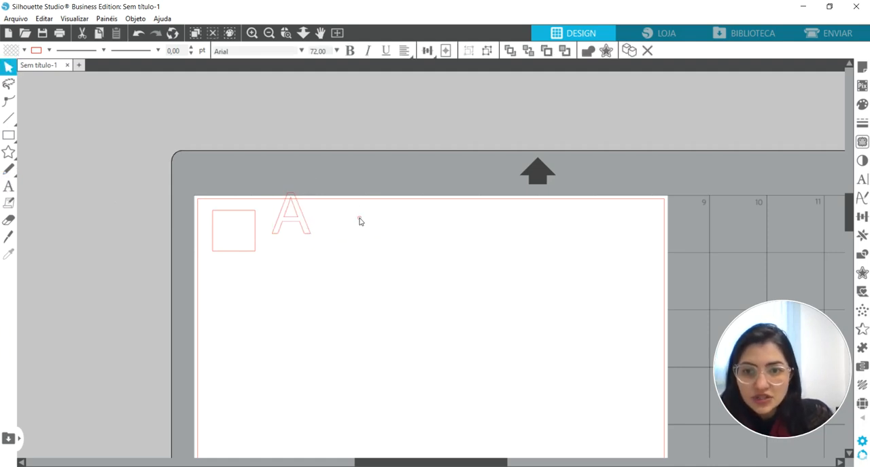
pyautogui.moveTo(291, 220); pyautogui.dragTo(280, 240)
pyautogui.click(251, 33)
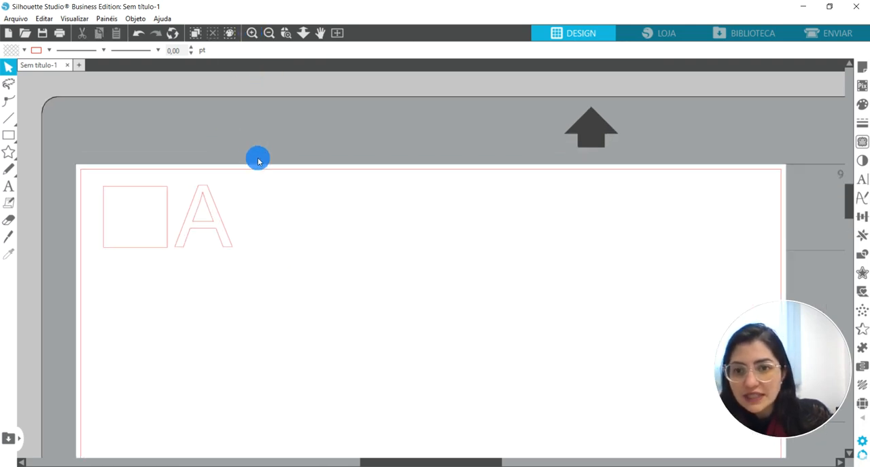
# Move the letter A slightly closer to the square.
pyautogui.click(204, 239)
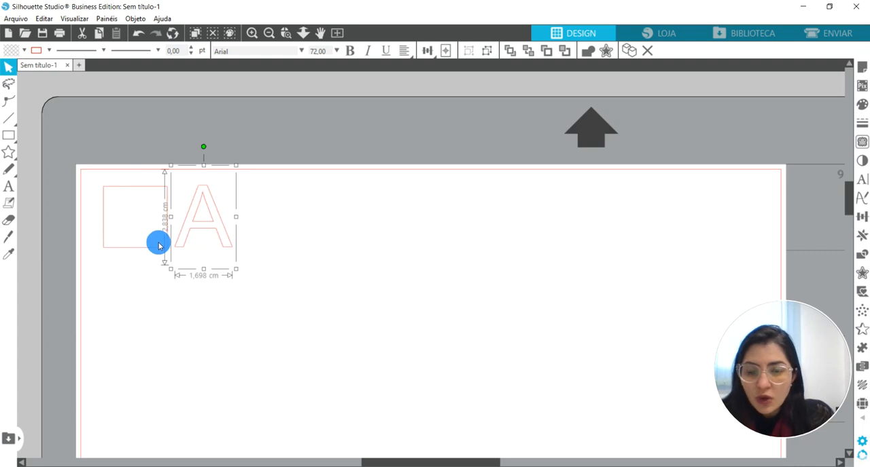
pyautogui.click(317, 231)
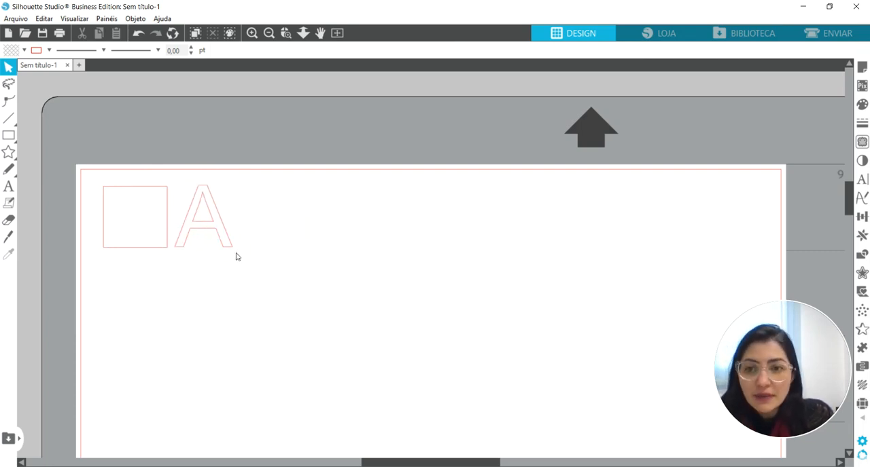
pyautogui.click(162, 233)
pyautogui.click(269, 244)
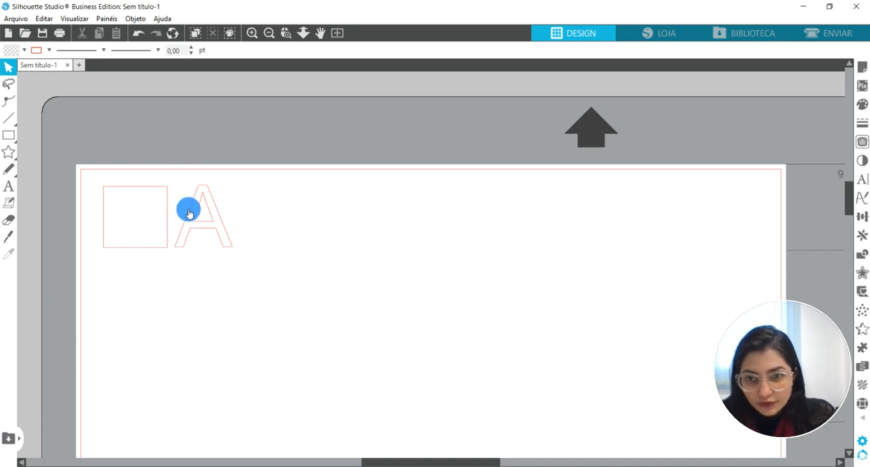
pyautogui.moveTo(208, 200); pyautogui.dragTo(205, 226)
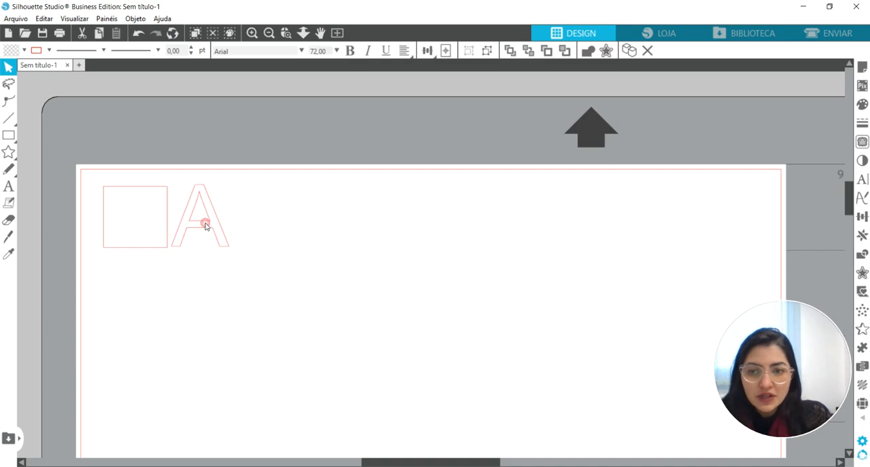
pyautogui.click(202, 232)
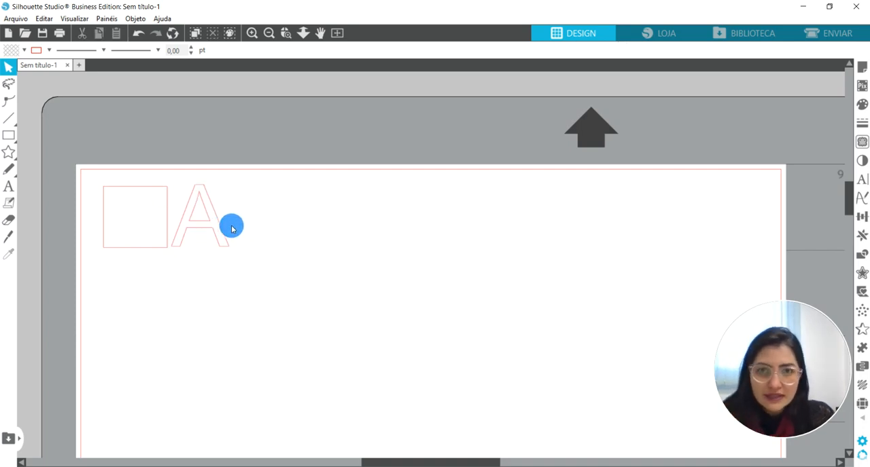
# Shift the square slightly toward the page's upper-left corner, widening its gap to the letter A.
pyautogui.click(189, 230)
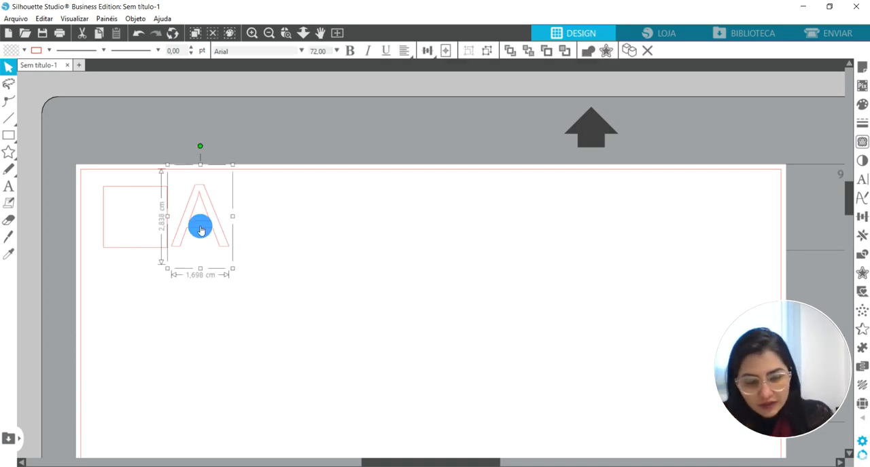
pyautogui.click(142, 211)
pyautogui.moveTo(128, 257); pyautogui.dragTo(124, 253)
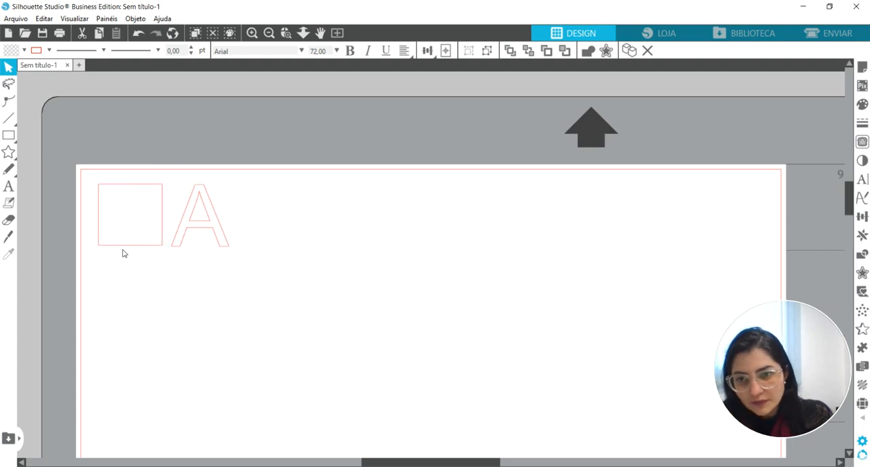
pyautogui.click(96, 176)
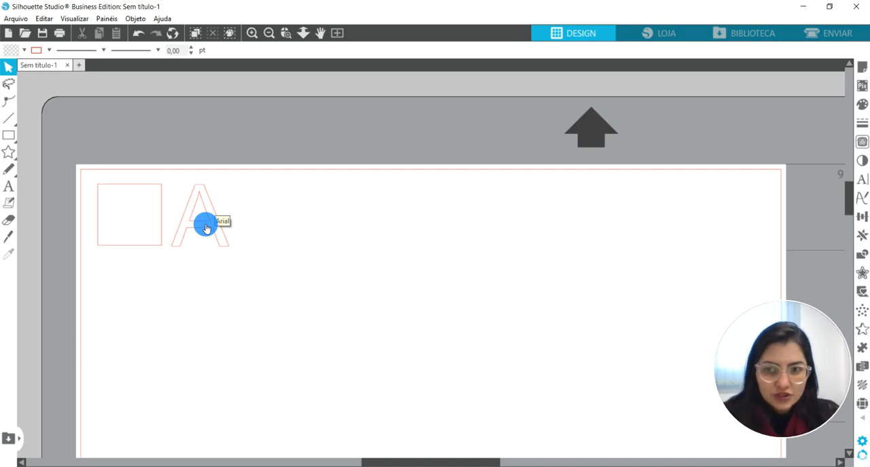
pyautogui.click(206, 228)
pyautogui.click(249, 190)
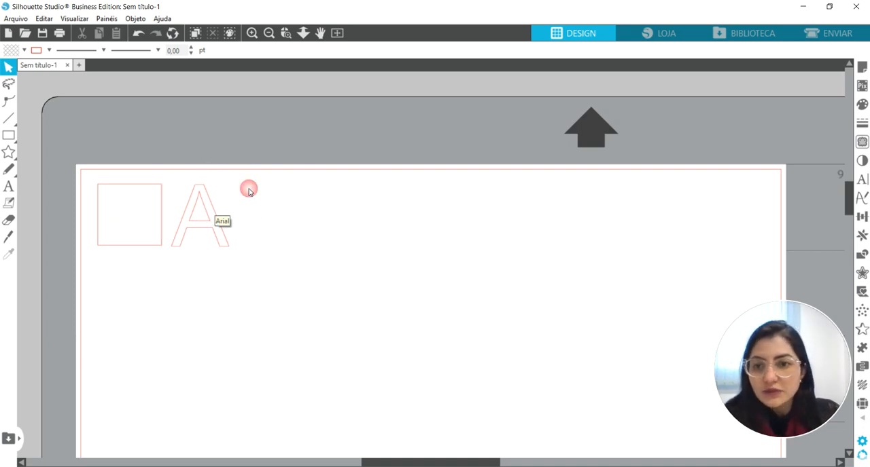
pyautogui.moveTo(249, 191); pyautogui.dragTo(115, 247)
pyautogui.click(344, 248)
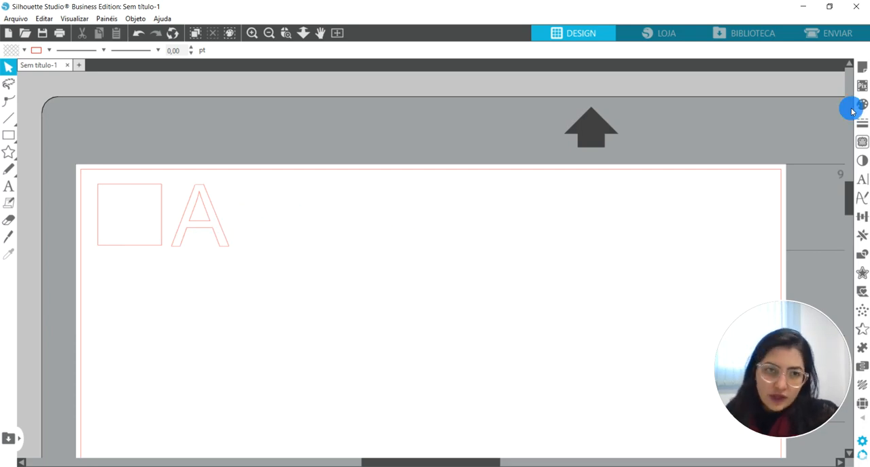
# Open the cut setup in Simples mode and bring the square and letter A into the preview.
pyautogui.click(835, 32)
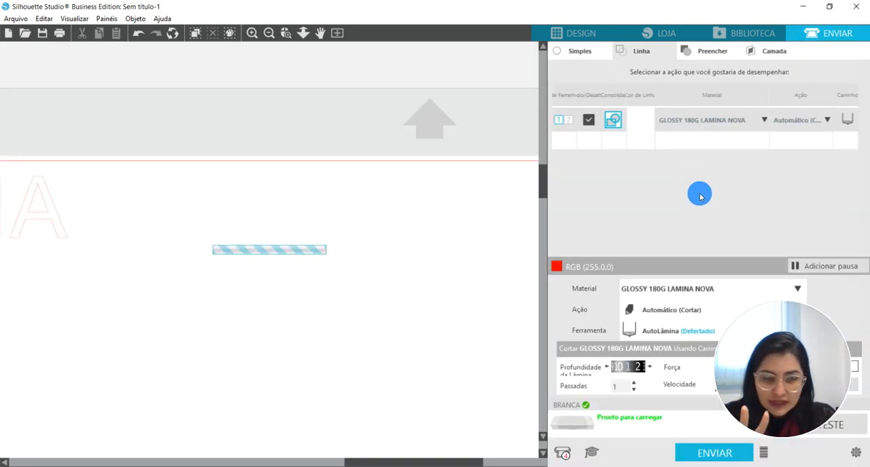
pyautogui.click(581, 52)
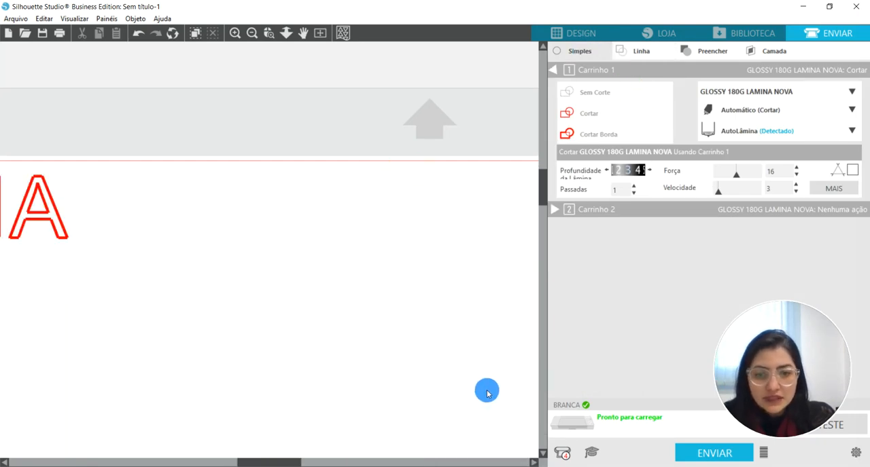
pyautogui.moveTo(289, 463); pyautogui.dragTo(223, 463)
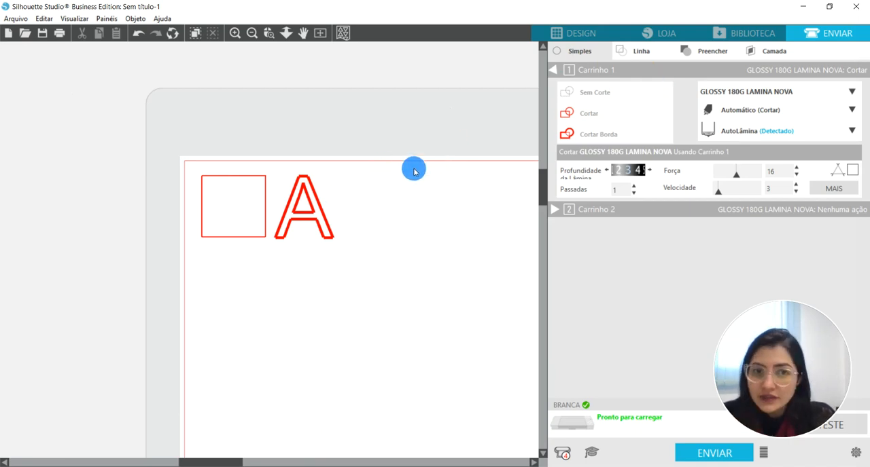
# Switch the cut setup to Linha mode so the action is assigned by line colour.
pyautogui.click(651, 57)
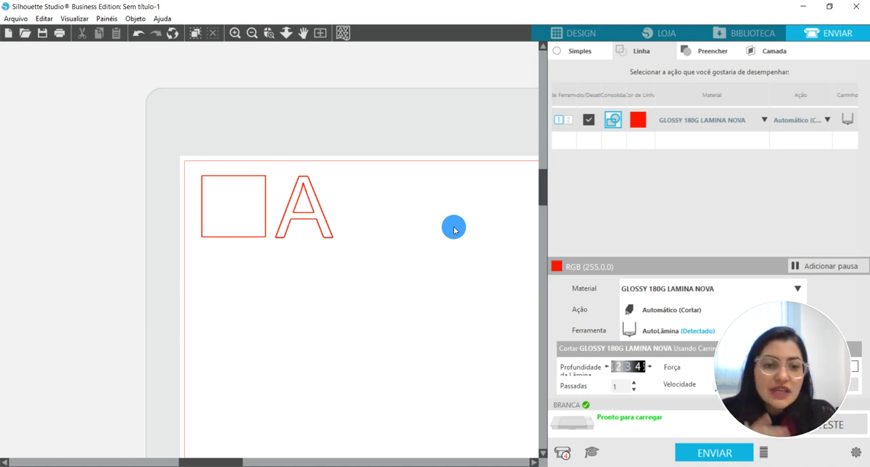
pyautogui.moveTo(767, 348); pyautogui.dragTo(433, 360)
pyautogui.click(466, 270)
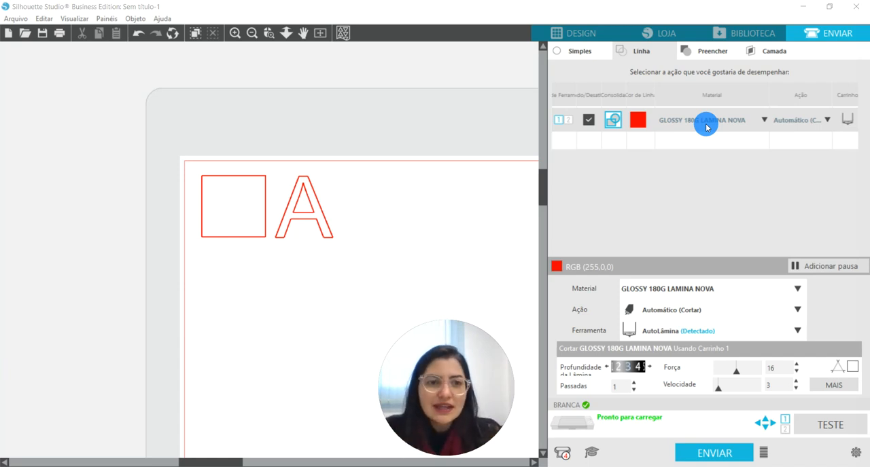
# Look through the red line's material list down to the custom materials.
pyautogui.click(706, 127)
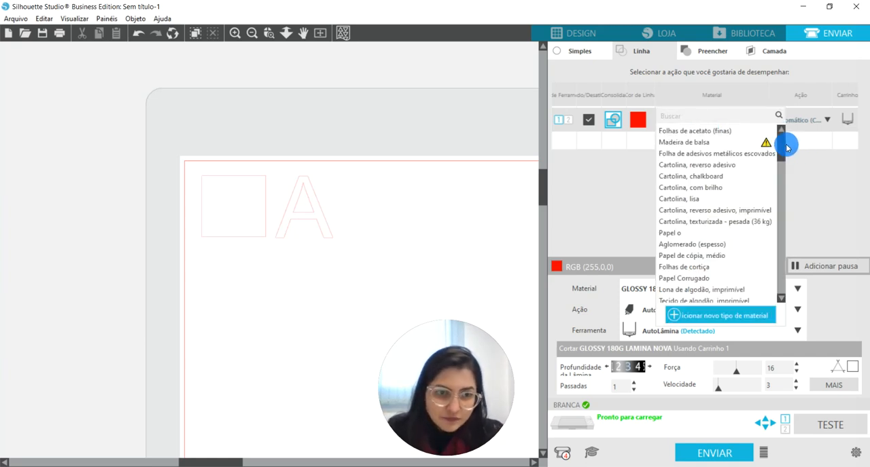
pyautogui.scroll(-10, 771, 265)
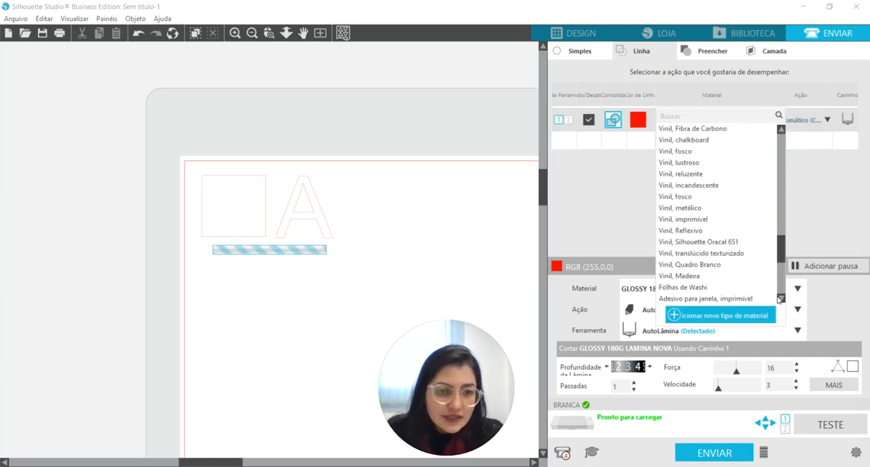
pyautogui.click(778, 298)
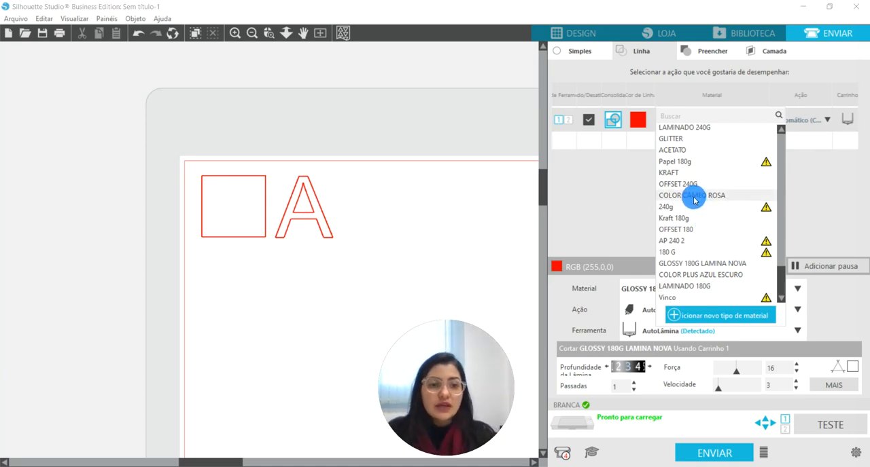
pyautogui.click(597, 221)
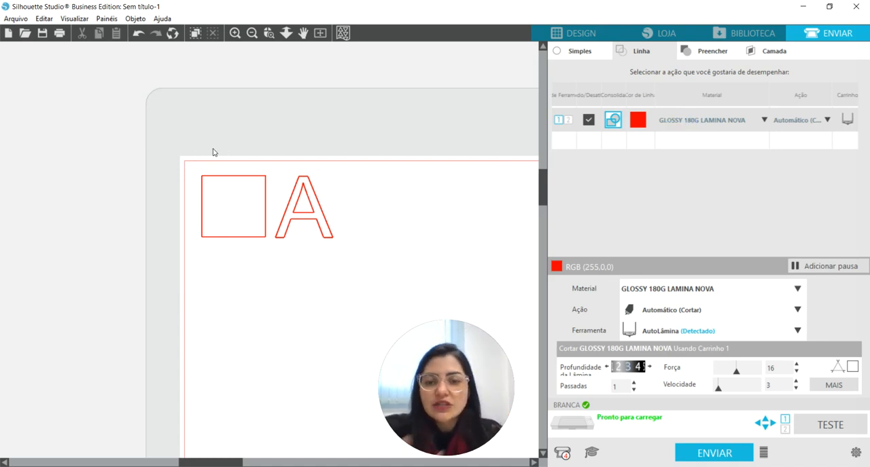
pyautogui.moveTo(212, 148); pyautogui.dragTo(301, 208)
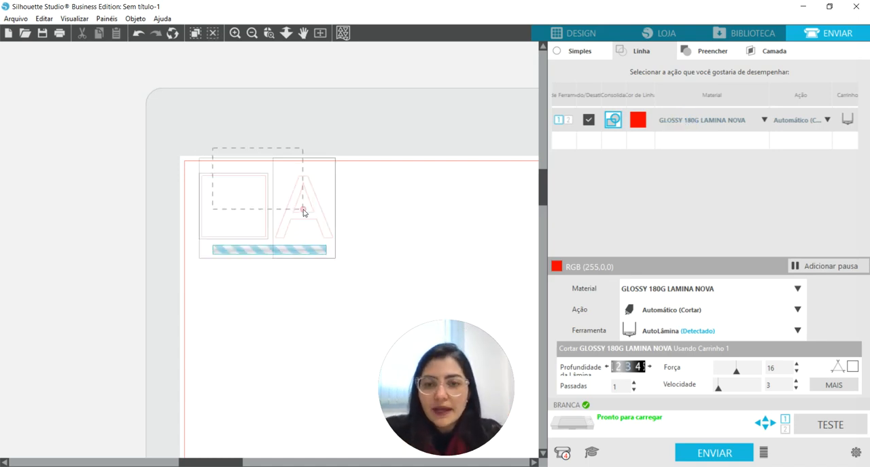
pyautogui.click(394, 186)
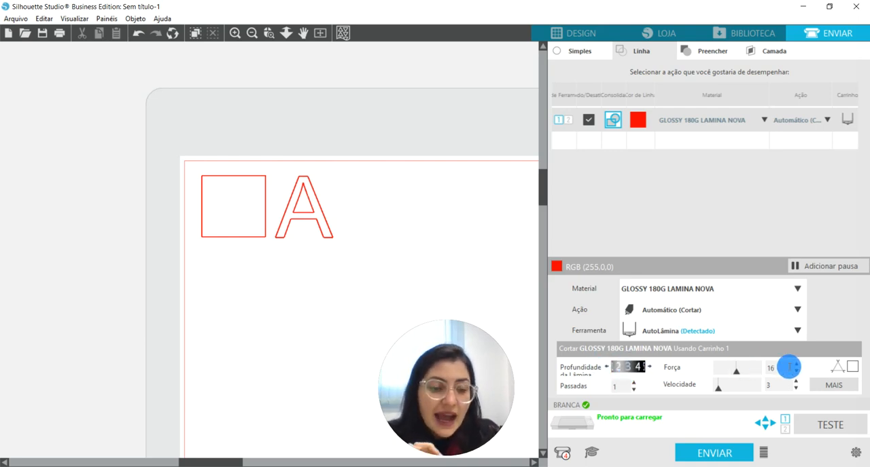
# Set the cutting force for GLOSSY 180G LAMINA NOVA to 20.
pyautogui.click(798, 366)
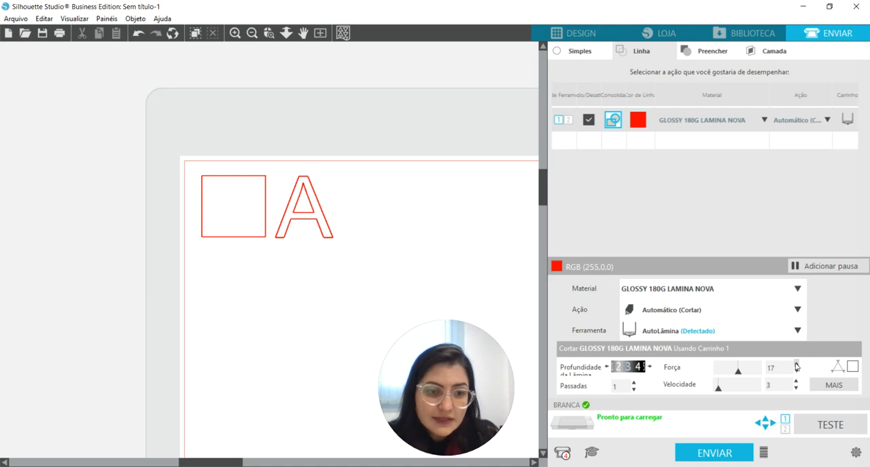
pyautogui.click(796, 365)
pyautogui.click(796, 365)
pyautogui.click(796, 366)
pyautogui.click(796, 365)
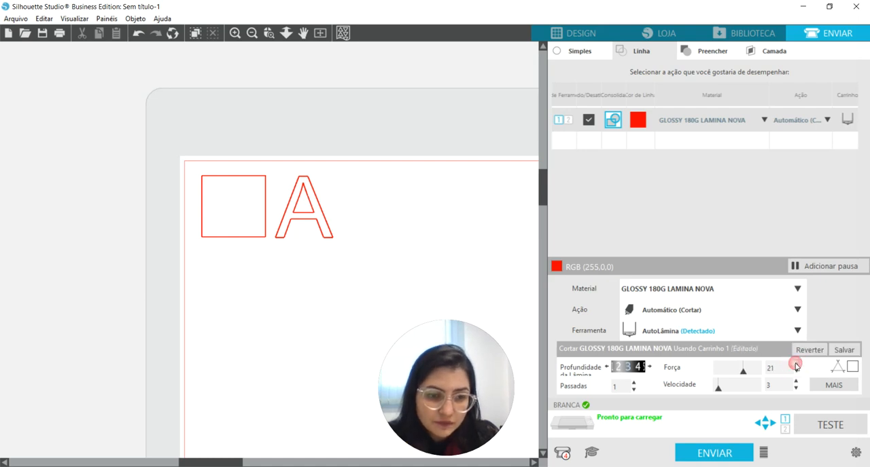
pyautogui.click(796, 372)
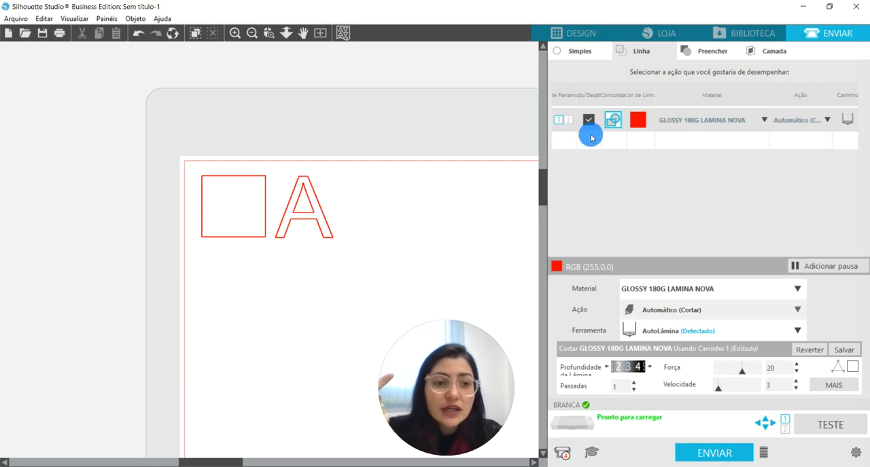
# Set the red line's action to Cortar and review the blade types offered for its carriage.
pyautogui.click(799, 119)
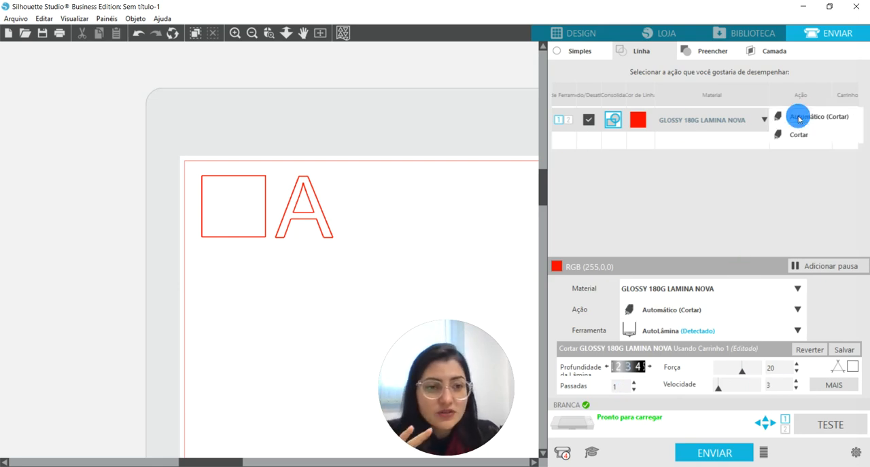
pyautogui.click(801, 135)
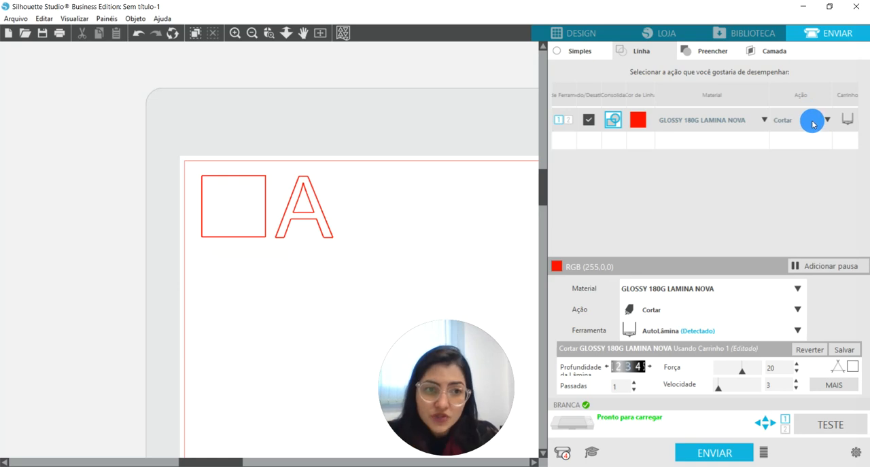
pyautogui.click(846, 122)
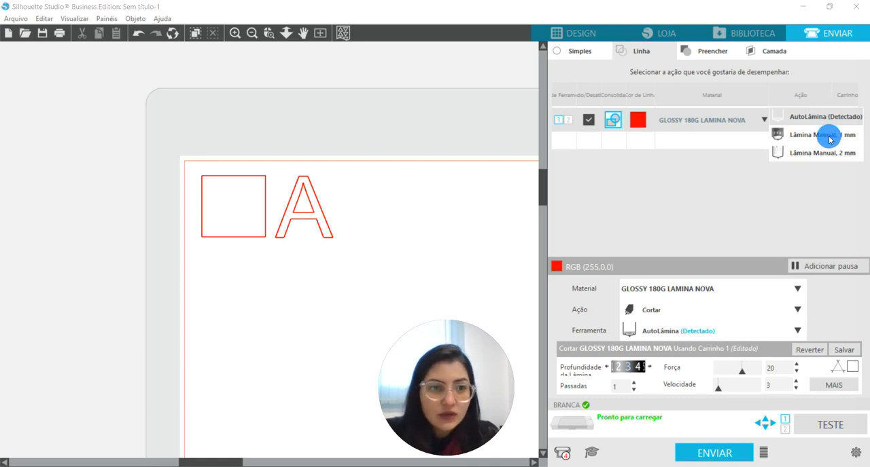
pyautogui.click(828, 135)
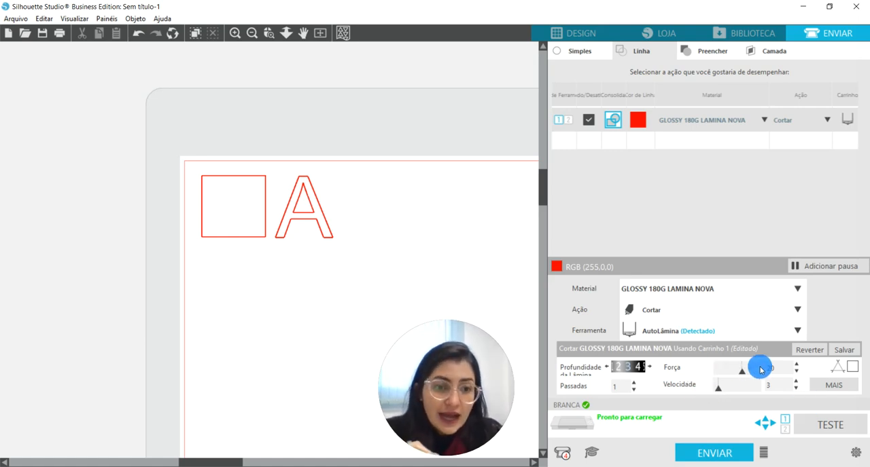
# Raise the cutting force for GLOSSY 180G LAMINA NOVA to 30.
pyautogui.click(797, 364)
pyautogui.click(796, 365)
pyautogui.click(797, 365)
pyautogui.click(796, 364)
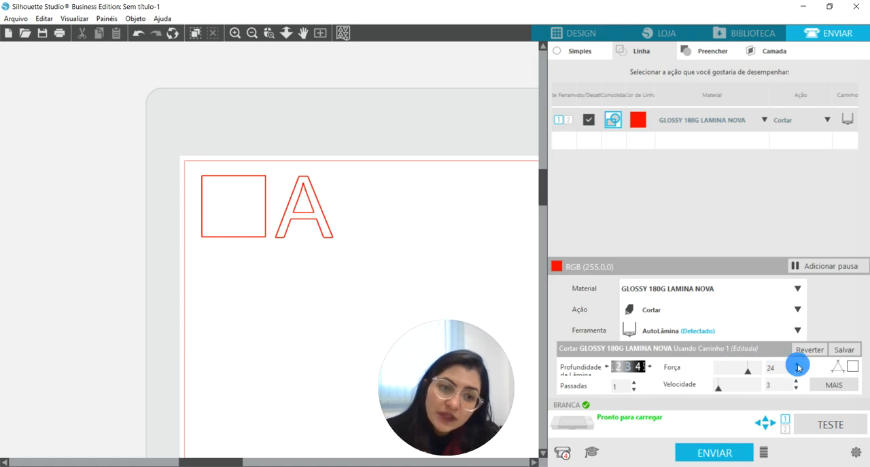
pyautogui.click(796, 365)
pyautogui.click(797, 365)
pyautogui.click(797, 366)
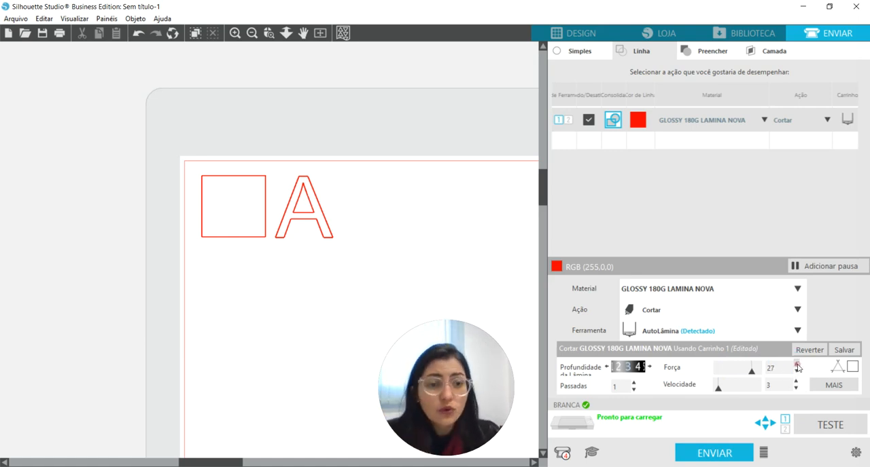
pyautogui.click(797, 365)
pyautogui.click(797, 365)
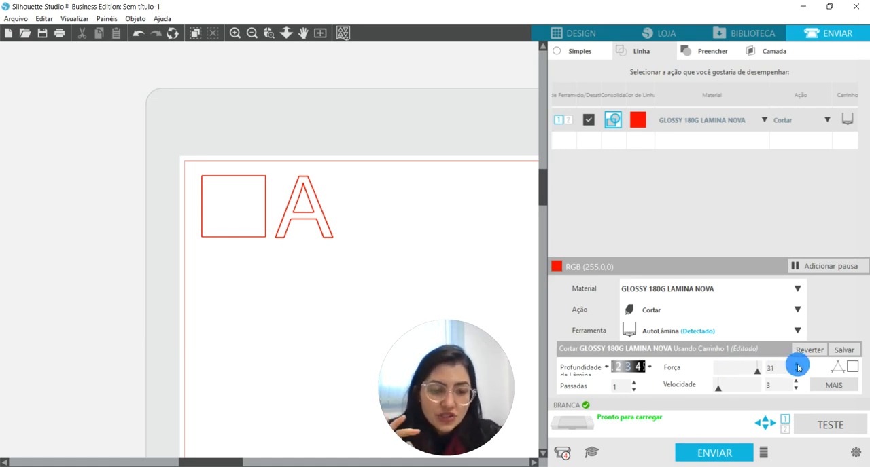
pyautogui.click(797, 373)
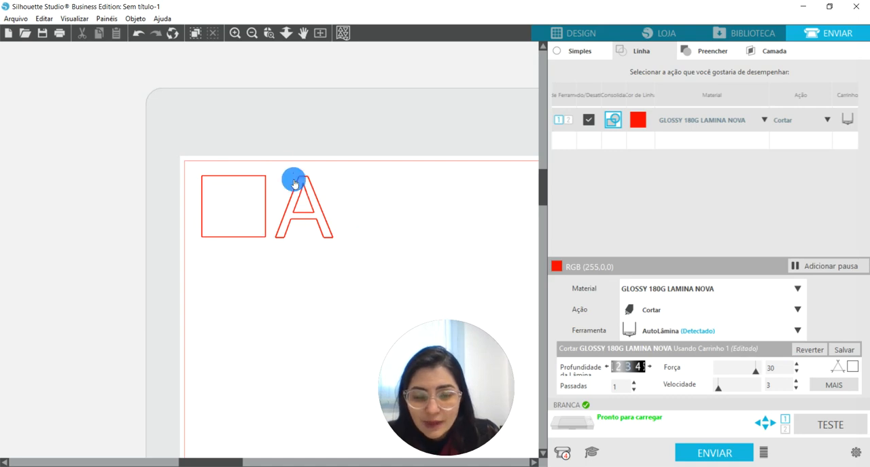
# In the design view, duplicate the square and letter A, place the copy just right of the originals, and delete the originals.
pyautogui.click(579, 34)
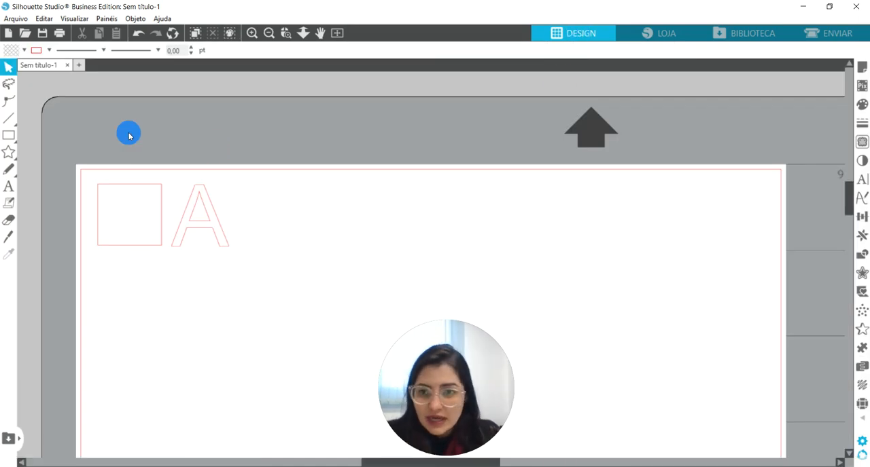
pyautogui.moveTo(94, 139); pyautogui.dragTo(281, 241)
pyautogui.press('i')
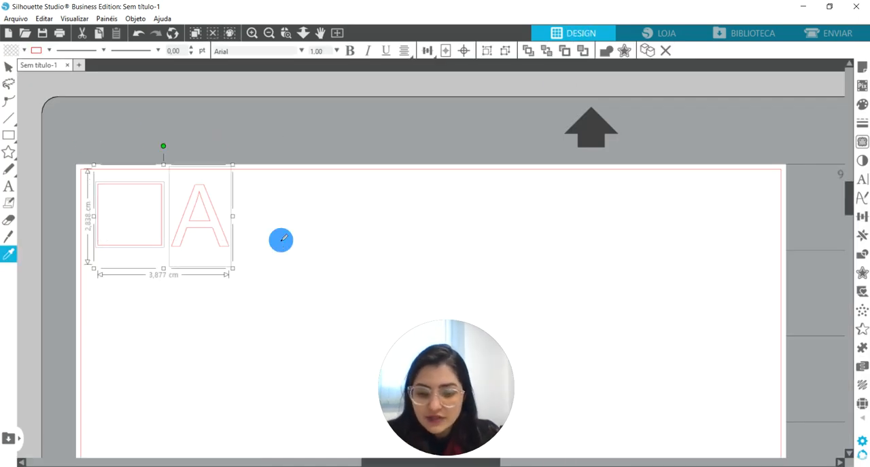
pyautogui.hotkey('ctrl', 'v')
pyautogui.moveTo(226, 250); pyautogui.dragTo(340, 232)
pyautogui.click(325, 276)
pyautogui.moveTo(118, 135); pyautogui.dragTo(210, 227)
pyautogui.press('Delete')
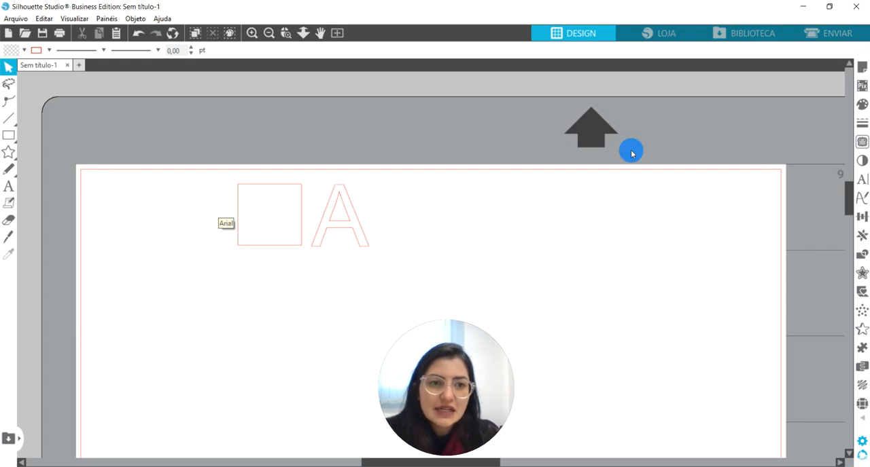
# Return to the cut setup and lower the cutting force to 27.
pyautogui.click(825, 34)
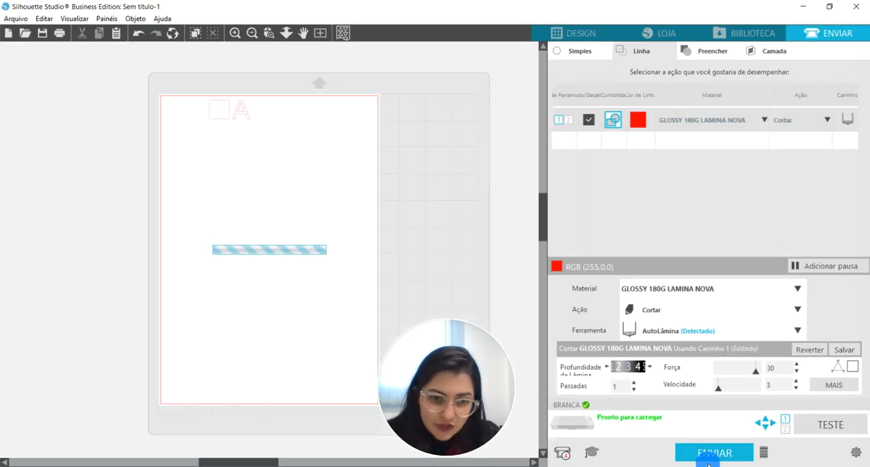
pyautogui.click(797, 372)
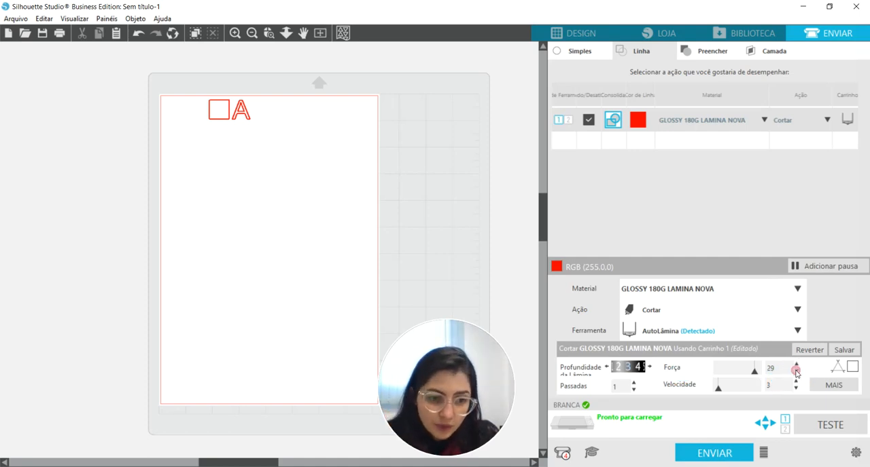
pyautogui.click(797, 373)
pyautogui.click(797, 373)
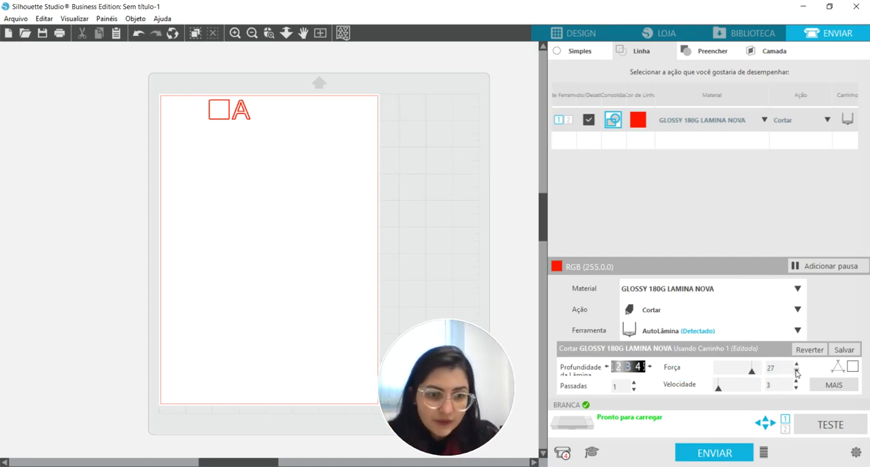
# Copy the square and letter A again in the design, move the copy toward the page's upper middle, and delete the previous pair.
pyautogui.click(569, 36)
pyautogui.moveTo(224, 149); pyautogui.dragTo(382, 219)
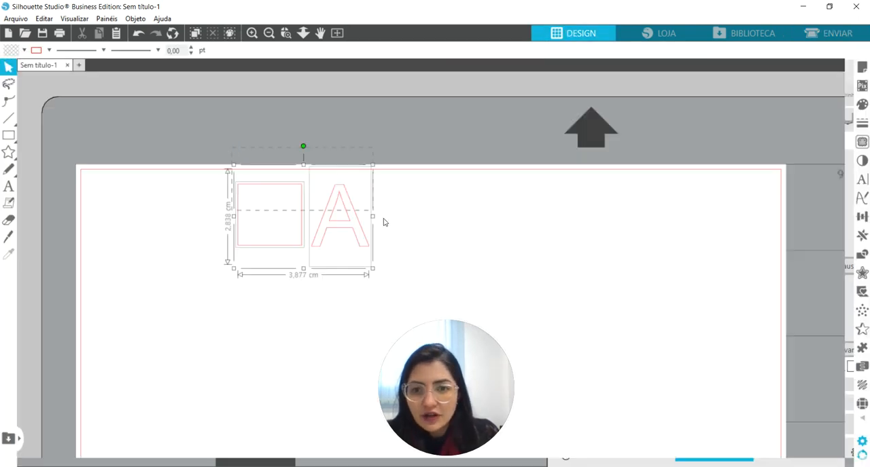
pyautogui.hotkey('ctrl', 'c')
pyautogui.hotkey('ctrl', 'v')
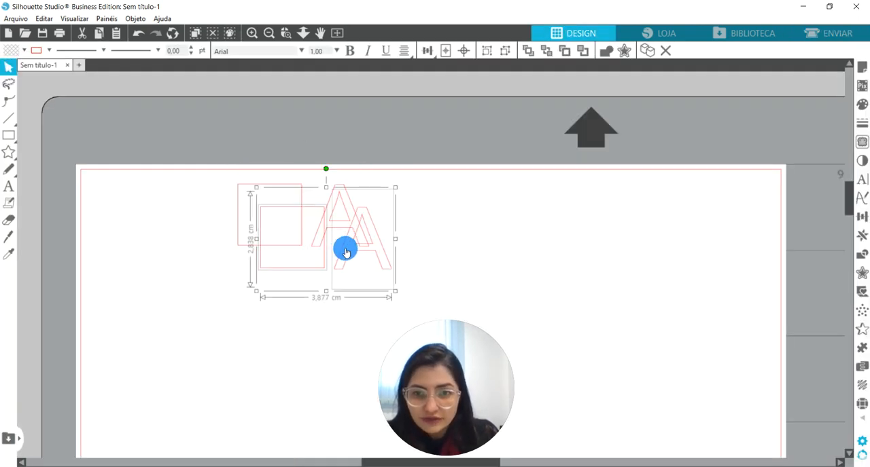
pyautogui.moveTo(370, 247); pyautogui.dragTo(460, 225)
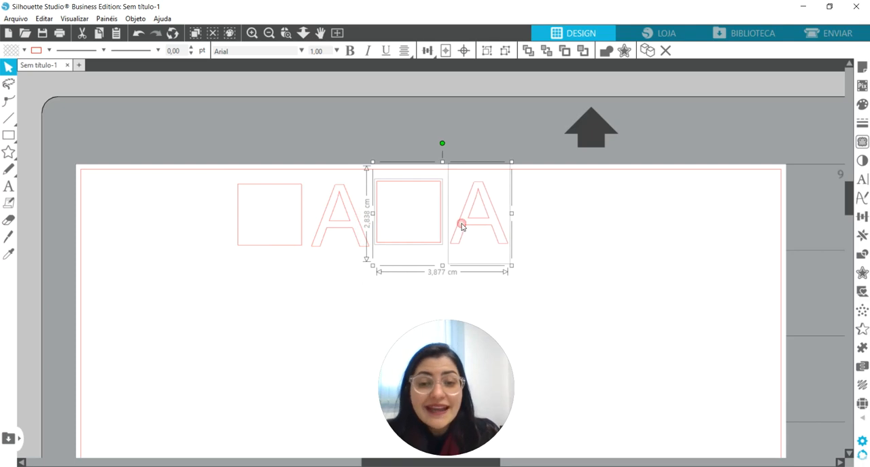
pyautogui.click(315, 307)
pyautogui.moveTo(288, 198); pyautogui.dragTo(333, 231)
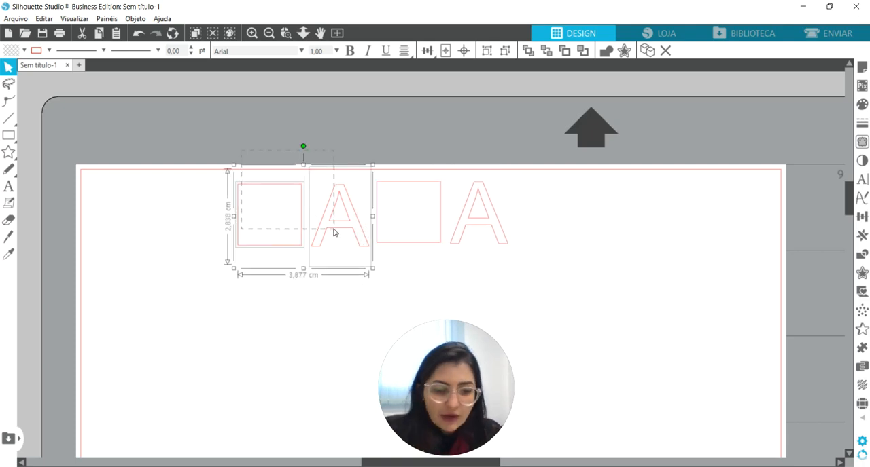
pyautogui.press('Delete')
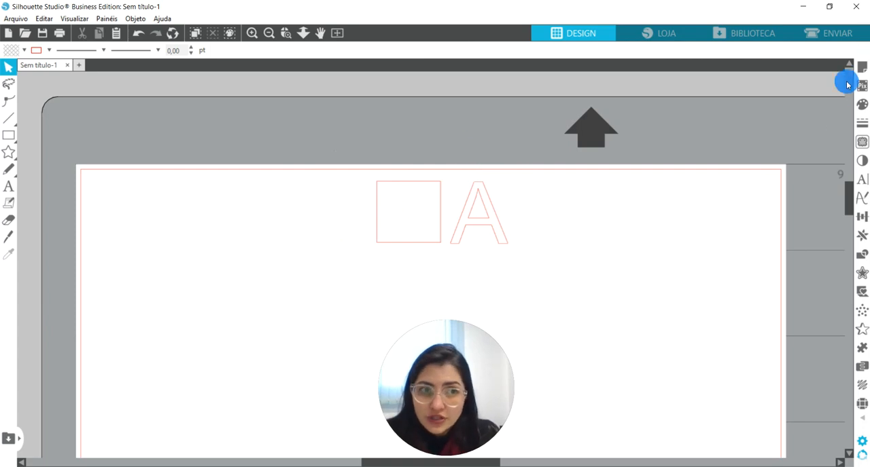
# Go back to the cut setup and add a new material type for the red line.
pyautogui.click(842, 34)
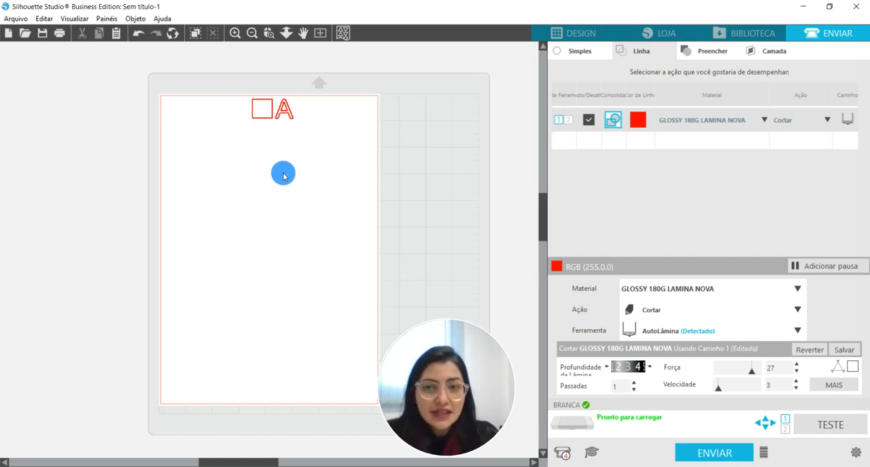
pyautogui.moveTo(412, 376)
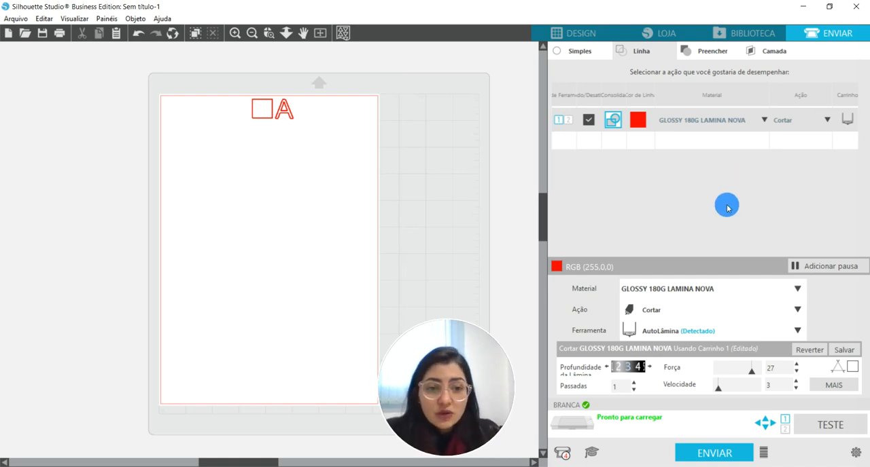
pyautogui.click(762, 123)
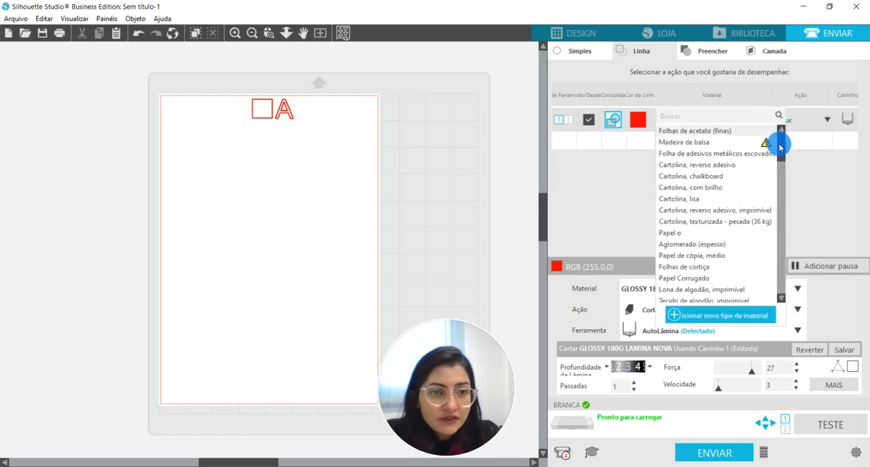
pyautogui.scroll(-10, 770, 288)
pyautogui.scroll(-5, 770, 293)
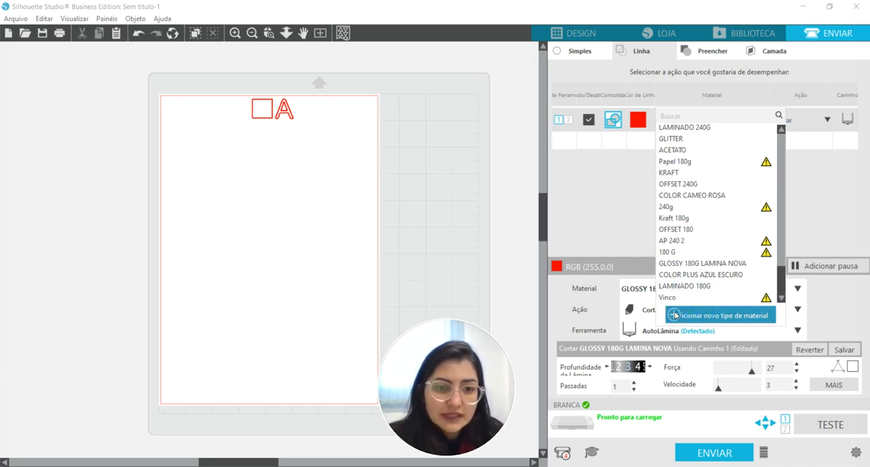
pyautogui.click(675, 317)
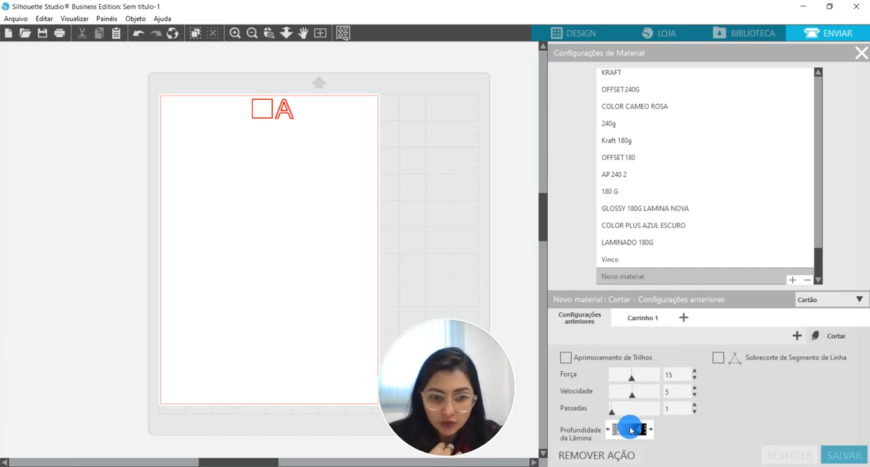
# Set the new material's cutting force to 22.
pyautogui.click(694, 371)
pyautogui.click(694, 371)
pyautogui.click(694, 370)
pyautogui.click(694, 371)
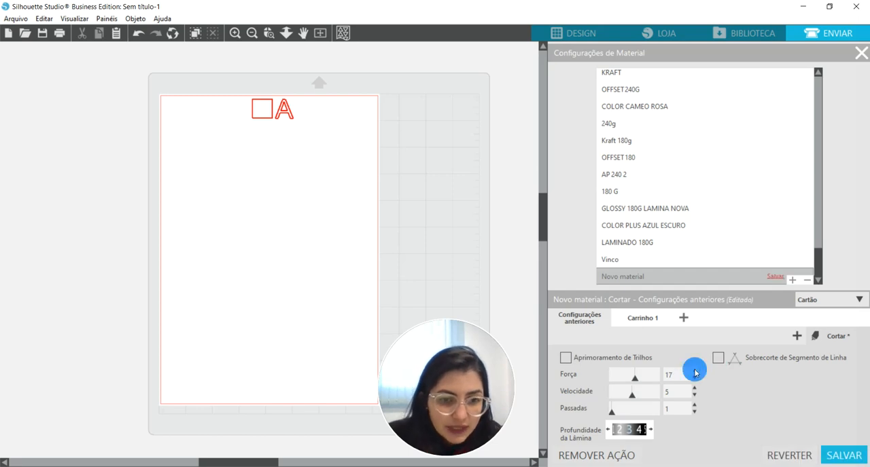
pyautogui.click(694, 371)
pyautogui.click(695, 370)
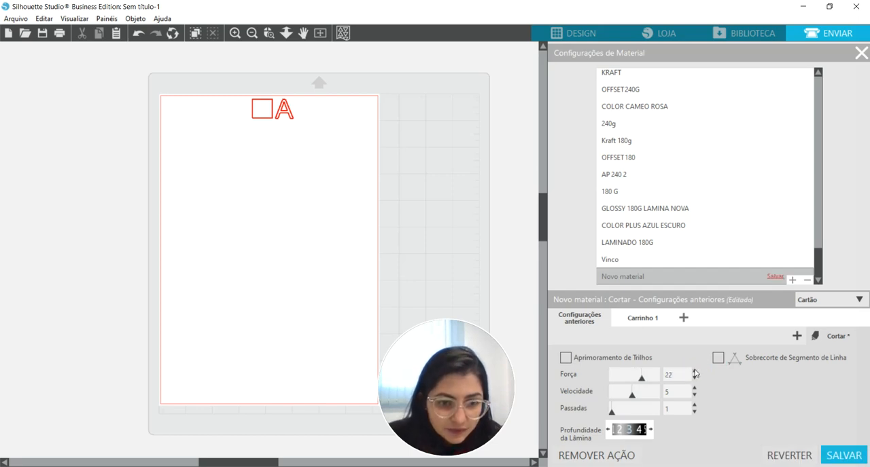
# Set the new material's cutting force to 27 and its speed to 3, and save the material.
pyautogui.click(694, 371)
pyautogui.click(694, 371)
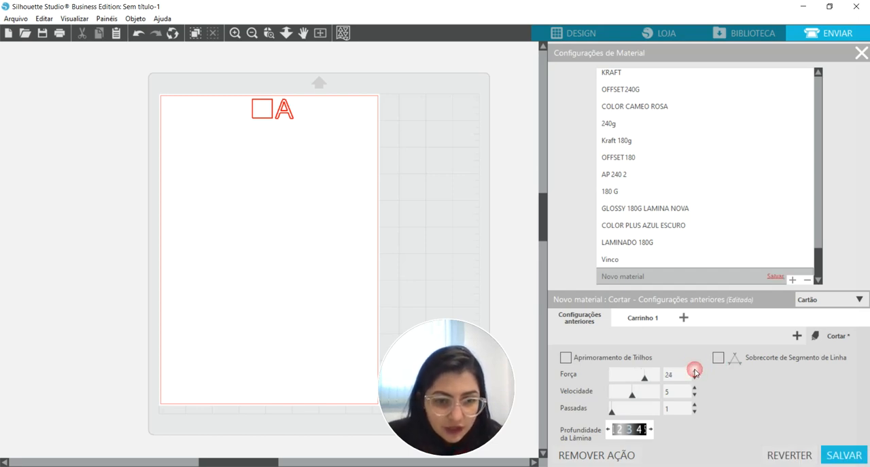
pyautogui.click(694, 372)
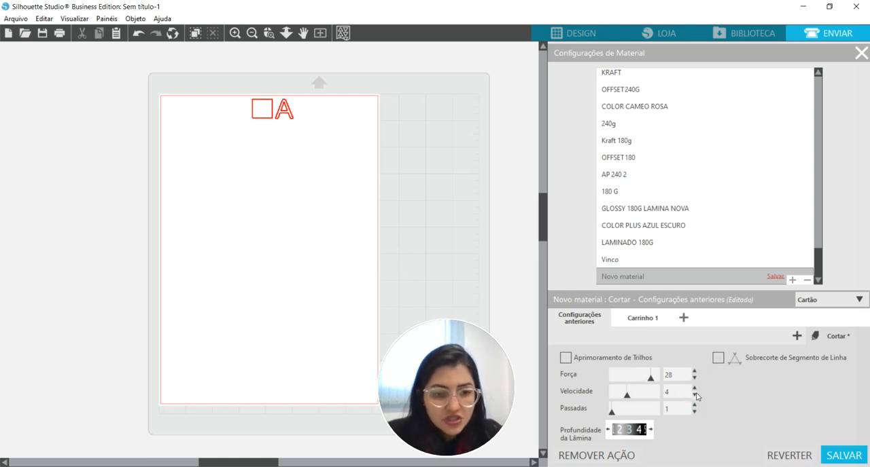
pyautogui.click(695, 396)
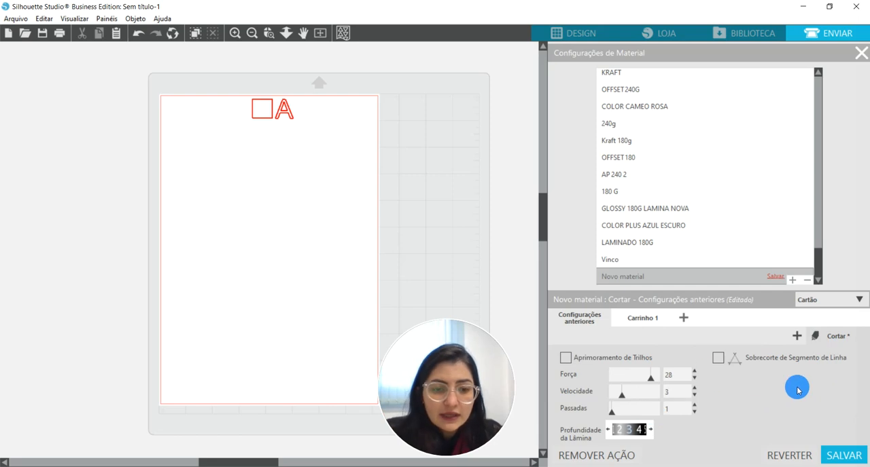
pyautogui.click(694, 379)
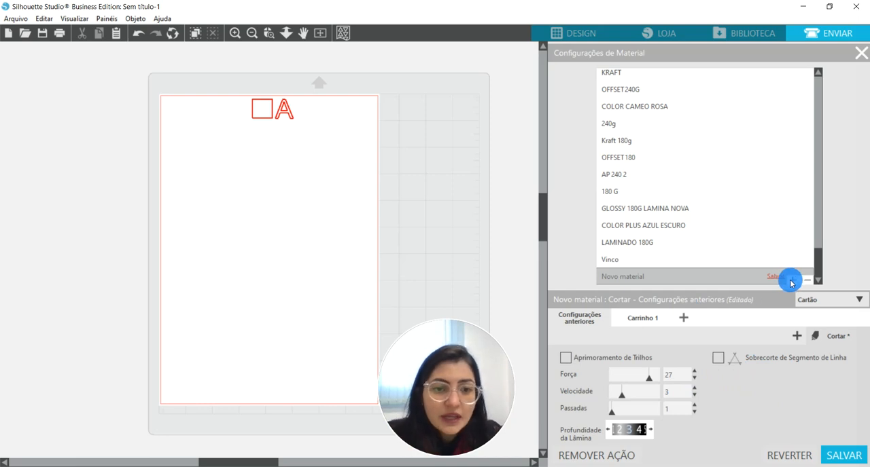
pyautogui.click(623, 277)
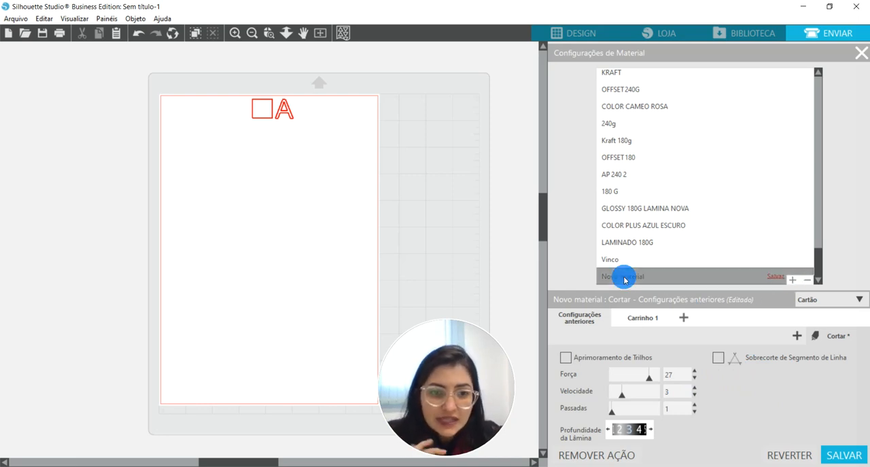
pyautogui.click(631, 278)
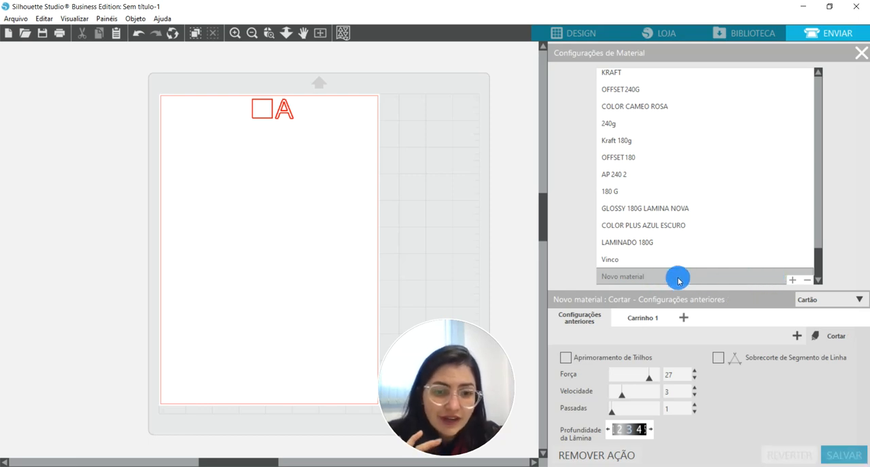
# Add another new material entry, and rename the tuned material above it to TESTE.
pyautogui.click(794, 281)
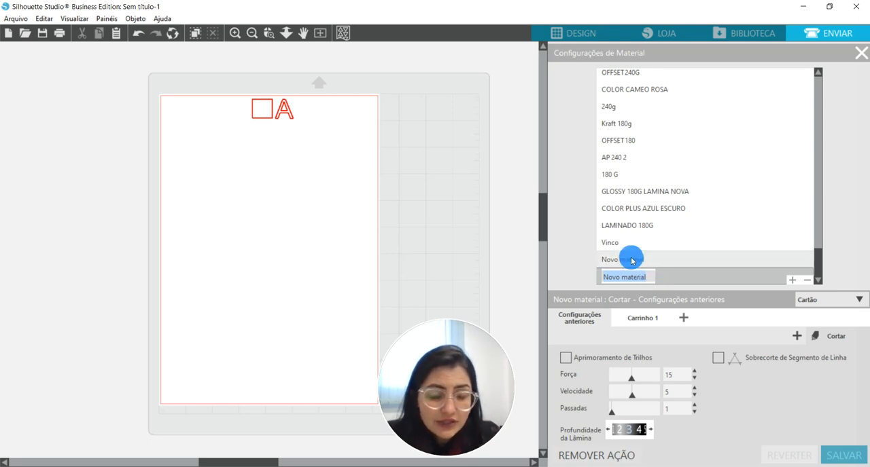
pyautogui.click(631, 261)
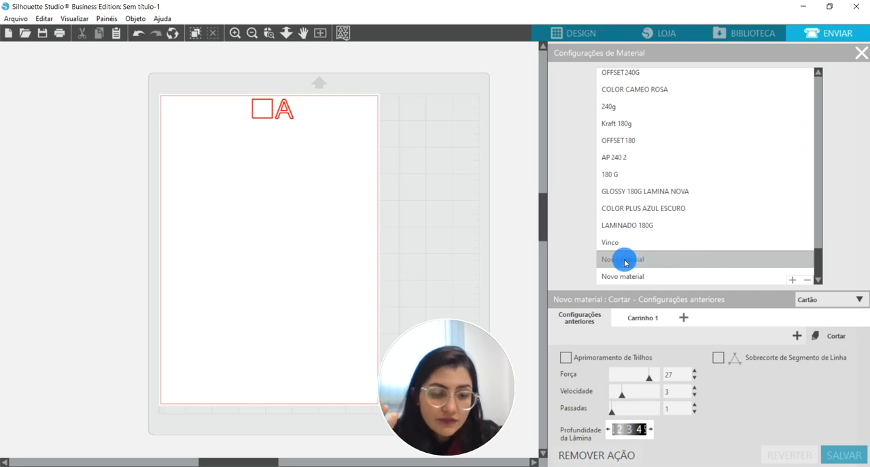
pyautogui.click(624, 263)
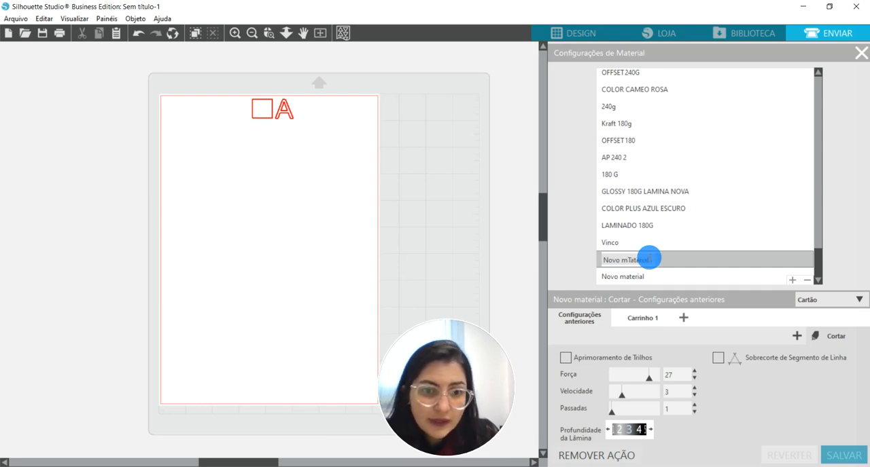
pyautogui.moveTo(650, 259); pyautogui.dragTo(606, 258)
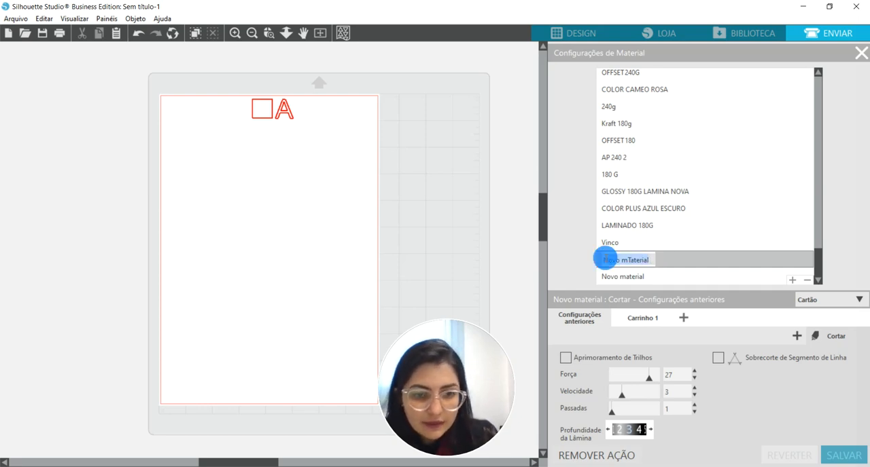
pyautogui.press('BackSpace')
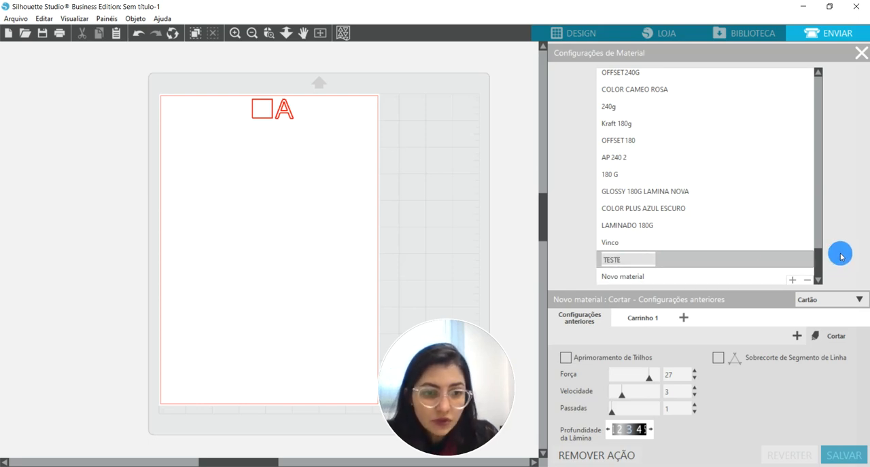
pyautogui.click(639, 256)
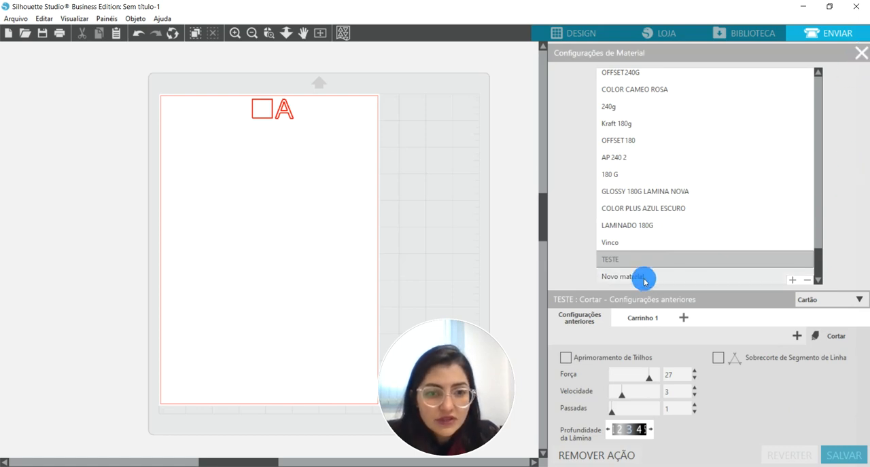
# Delete the extra new material entry below TESTE and close the material settings.
pyautogui.click(771, 275)
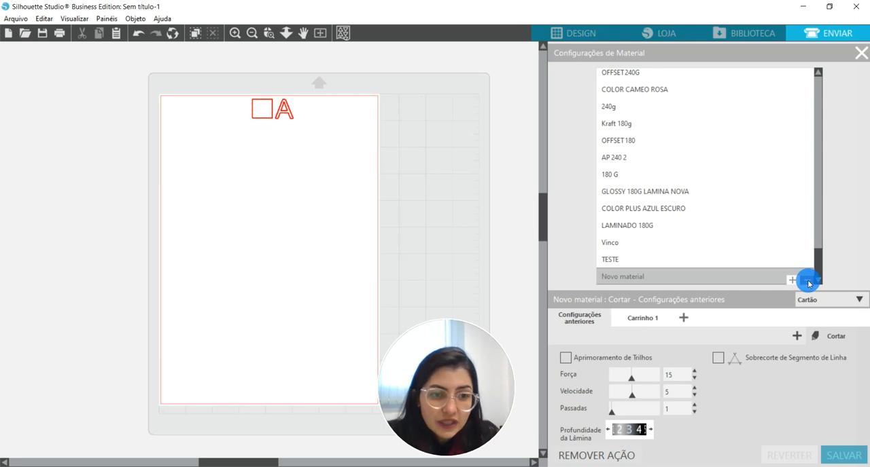
pyautogui.click(807, 280)
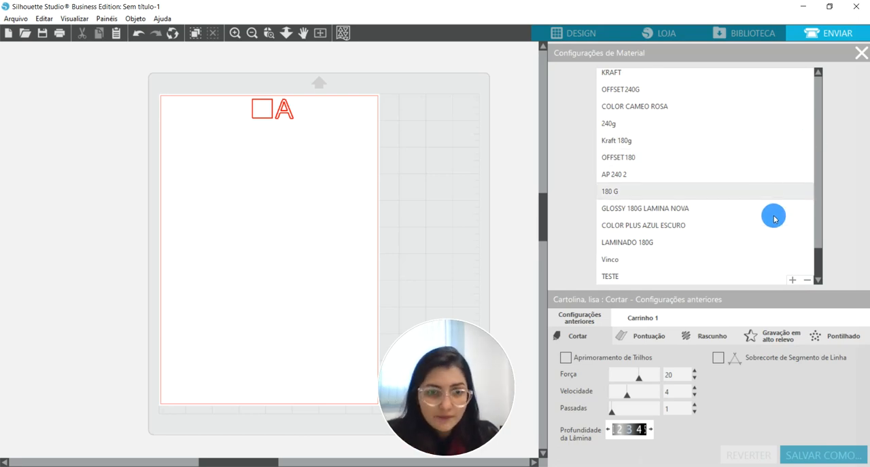
pyautogui.click(861, 53)
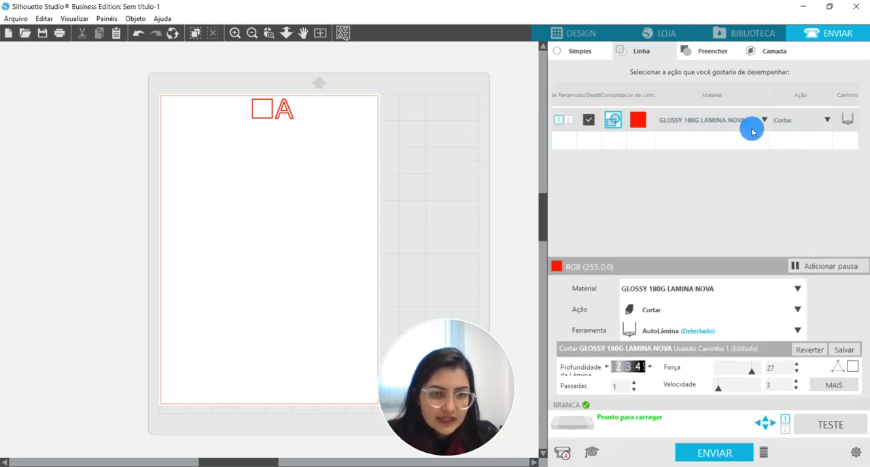
# Search the material list for TESTE and assign it to the red line.
pyautogui.click(764, 121)
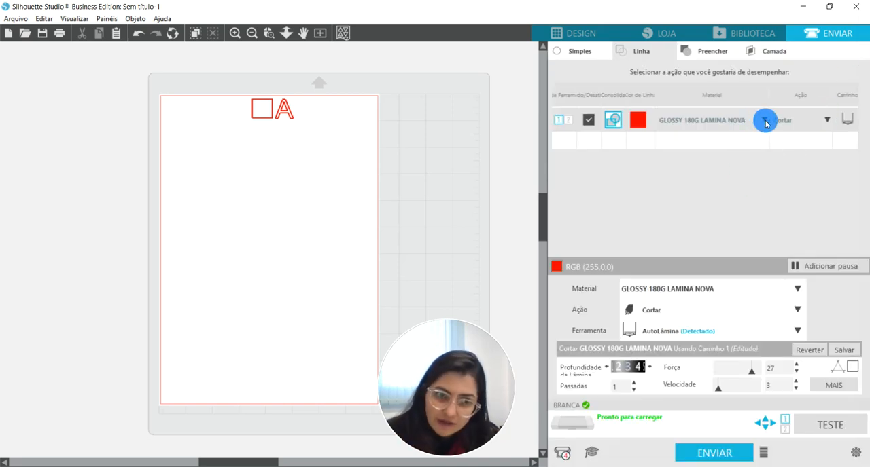
pyautogui.click(765, 123)
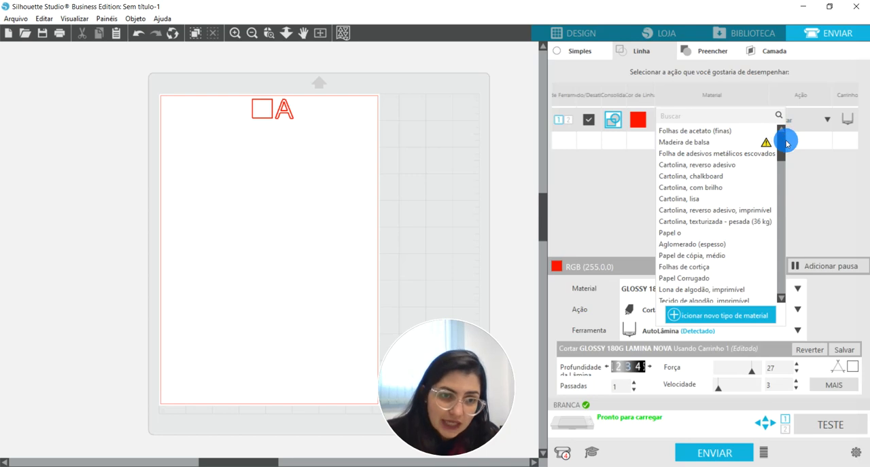
pyautogui.click(745, 116)
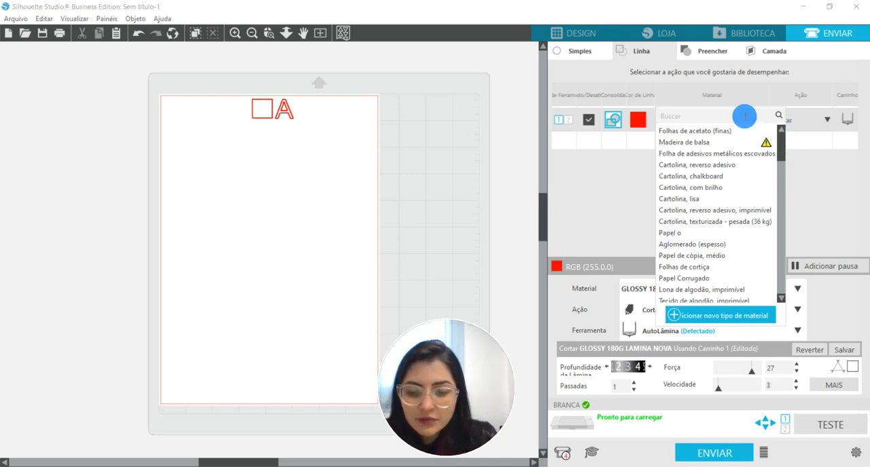
pyautogui.write('TE')
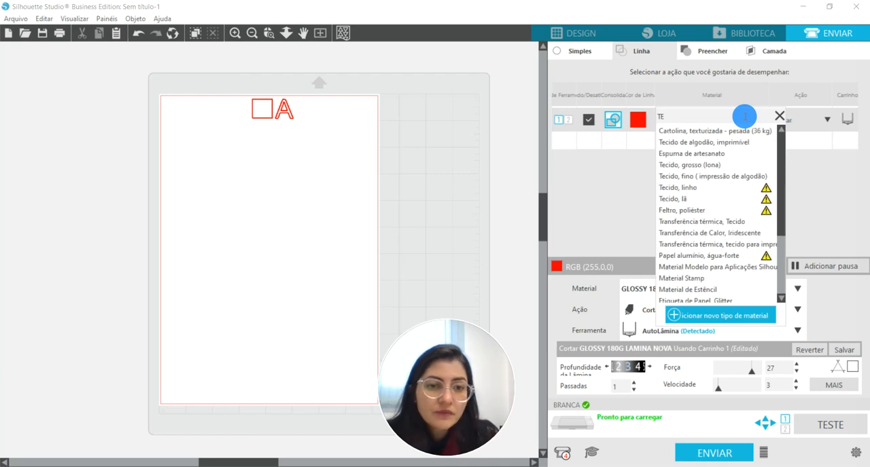
pyautogui.write('ST')
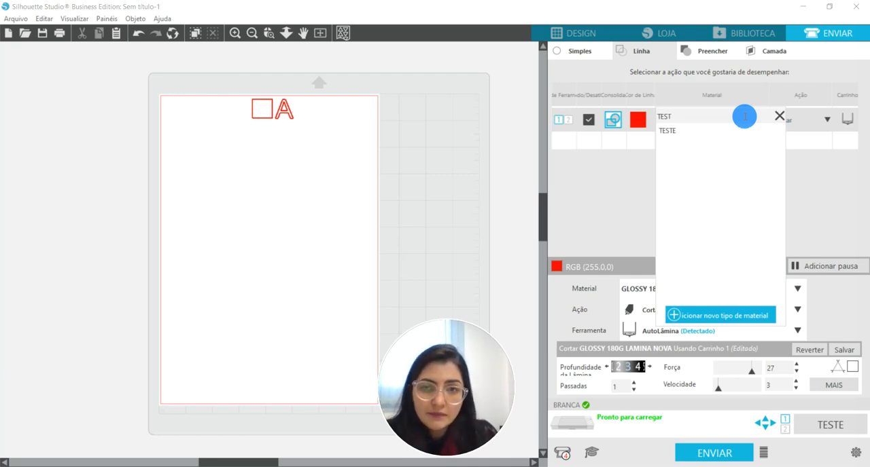
pyautogui.write('E')
pyautogui.click(679, 129)
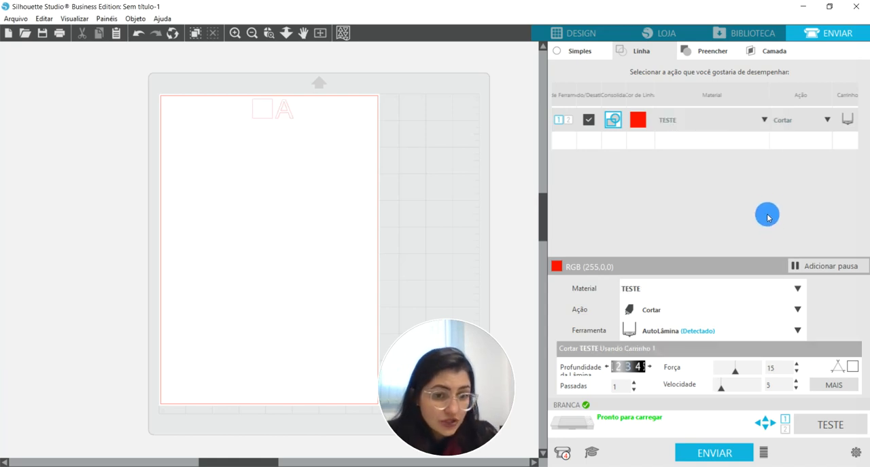
# Set the cutting force of the TESTE material to 27 for the red line and save it.
pyautogui.click(797, 367)
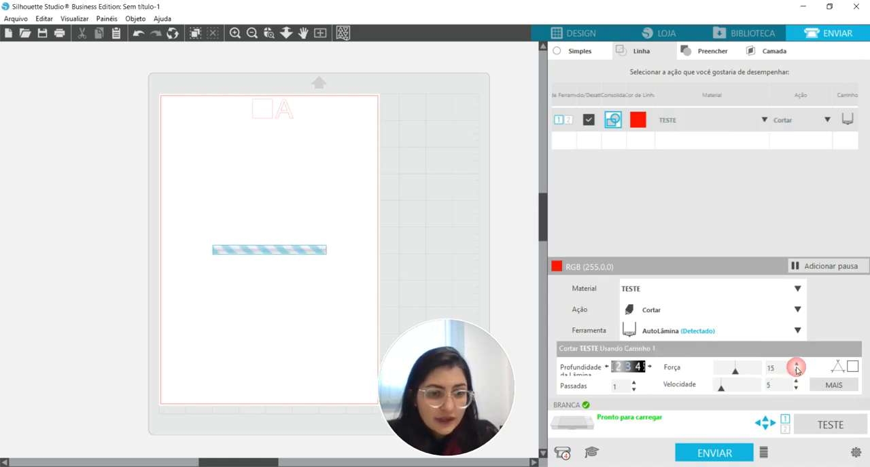
pyautogui.click(796, 367)
pyautogui.click(796, 367)
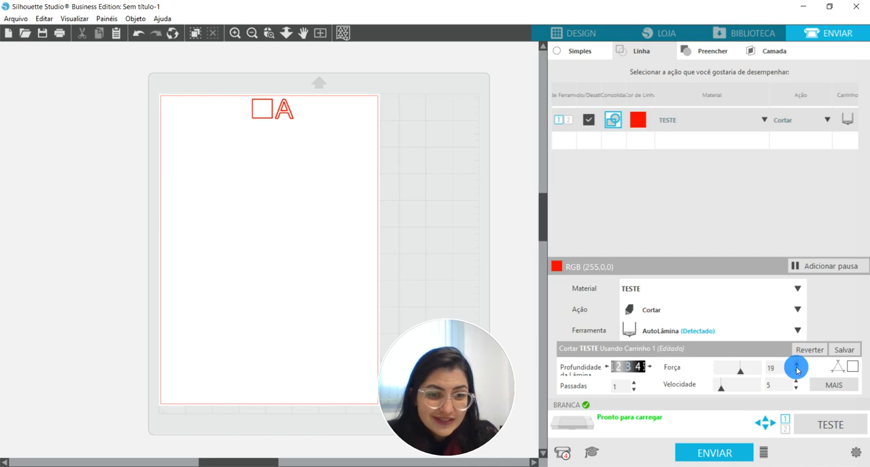
pyautogui.click(797, 367)
pyautogui.click(796, 367)
pyautogui.click(796, 366)
pyautogui.click(796, 367)
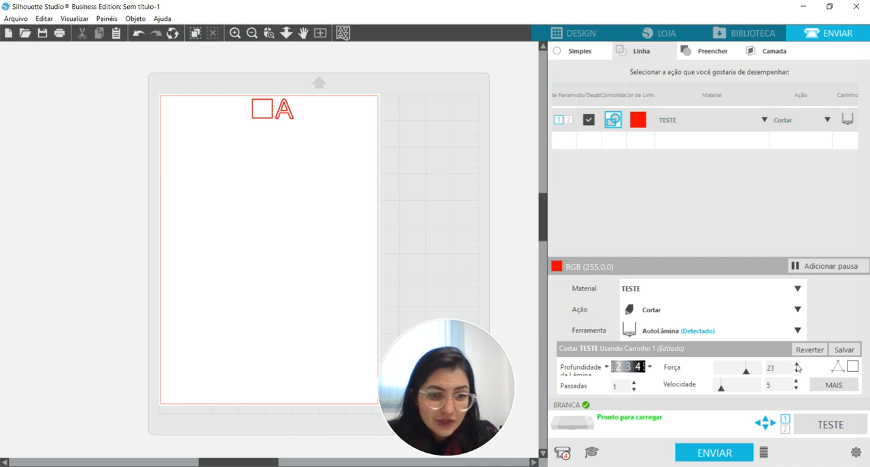
pyautogui.click(796, 367)
pyautogui.click(796, 367)
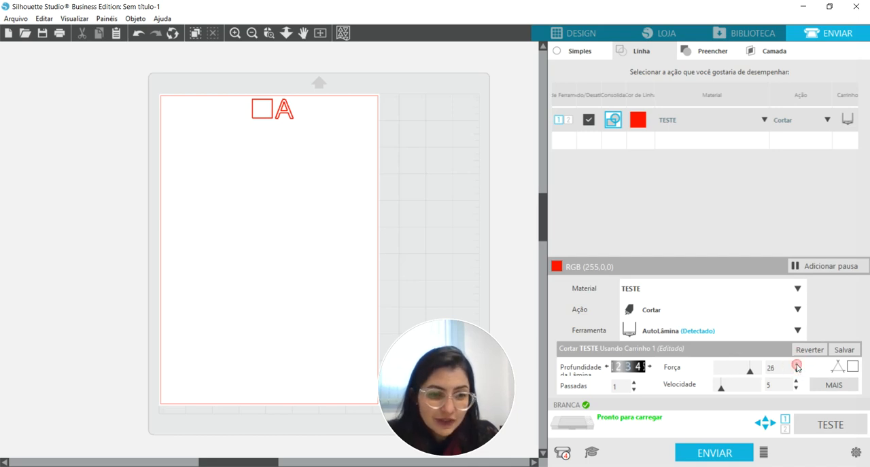
pyautogui.click(798, 366)
pyautogui.click(842, 350)
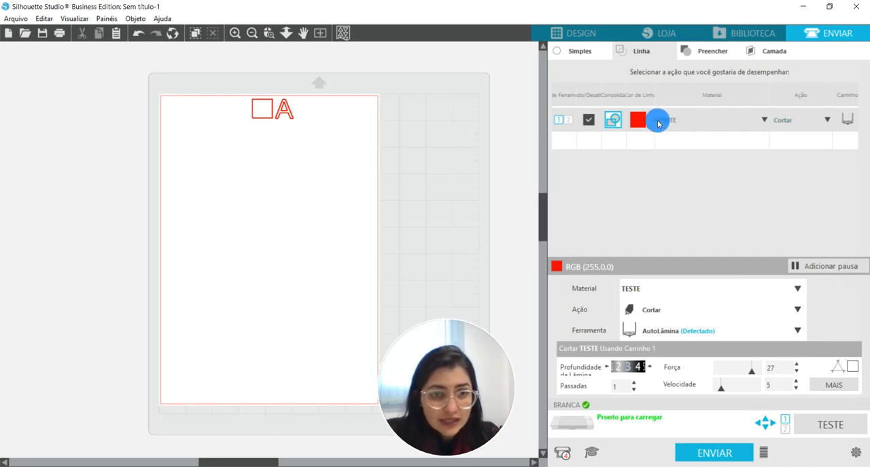
# Raise the TESTE material's cutting force to 29 and save the change.
pyautogui.click(797, 367)
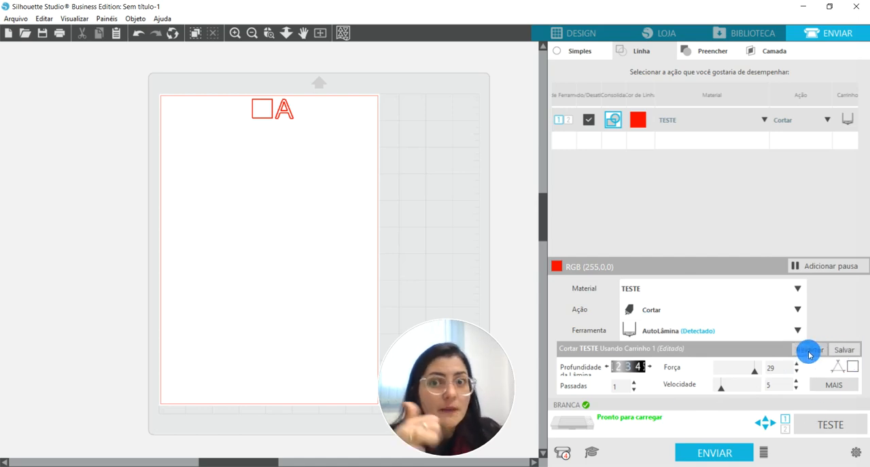
pyautogui.click(850, 354)
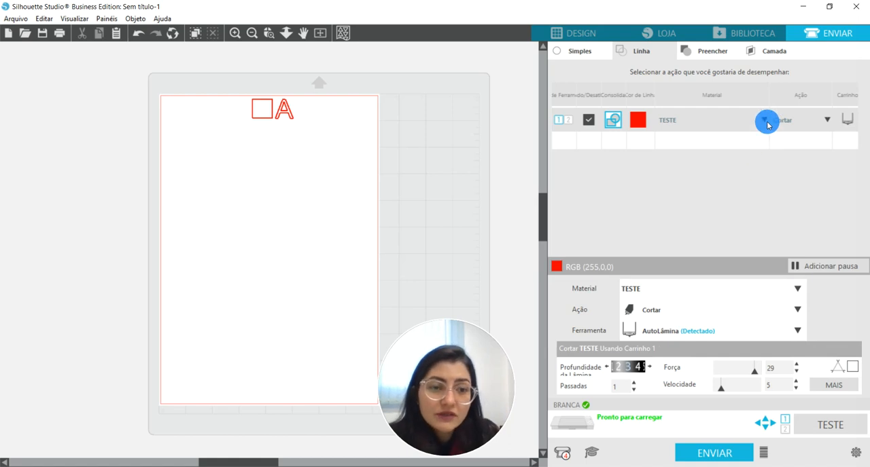
# Examine the custom materials at the end of the red line's material list, and close the list without choosing another.
pyautogui.click(764, 121)
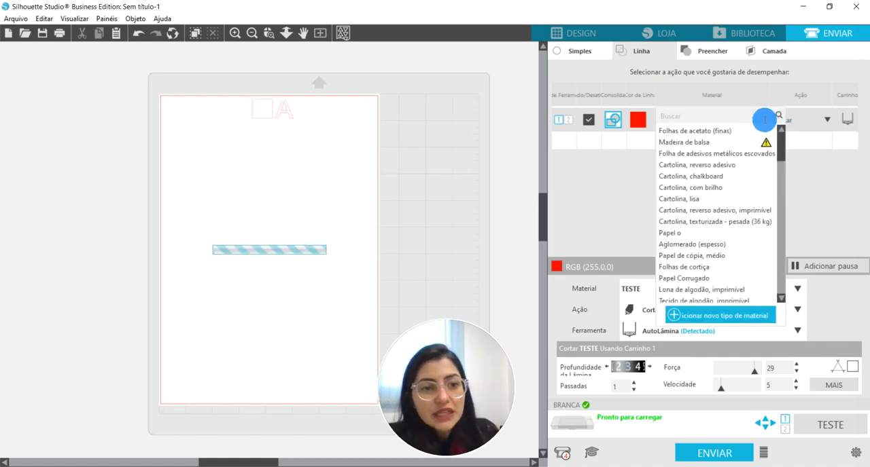
pyautogui.moveTo(783, 151); pyautogui.dragTo(778, 299)
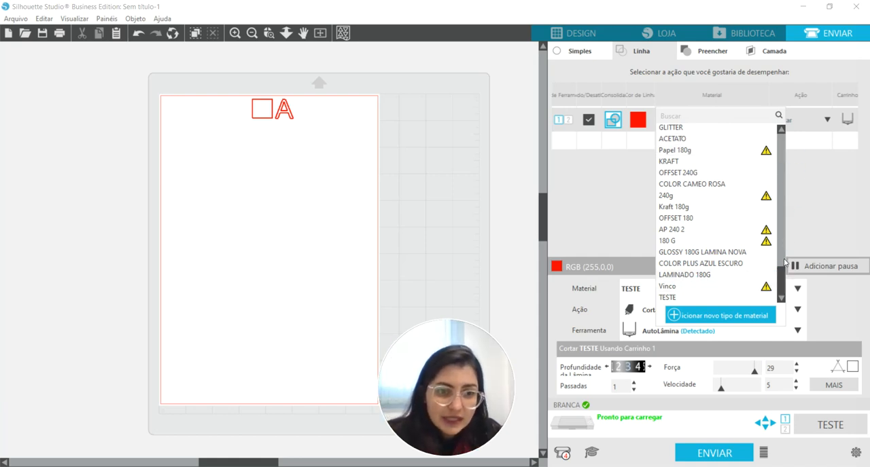
pyautogui.scroll(3, 784, 262)
pyautogui.scroll(-5, 781, 297)
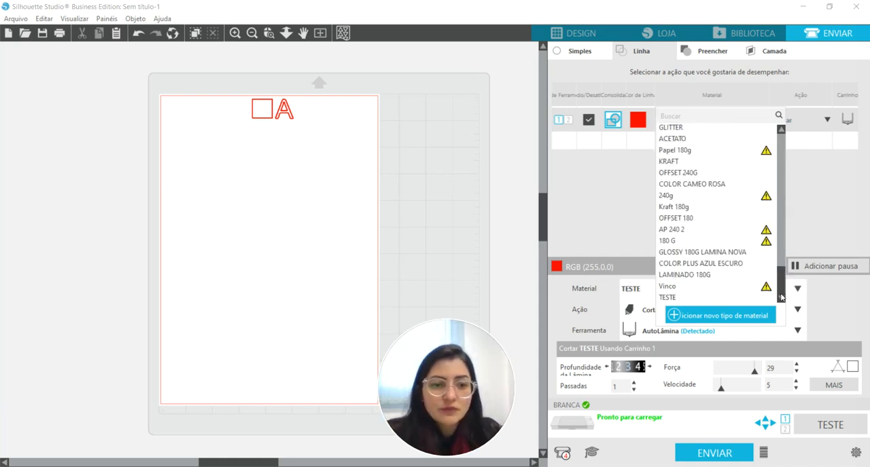
pyautogui.click(782, 297)
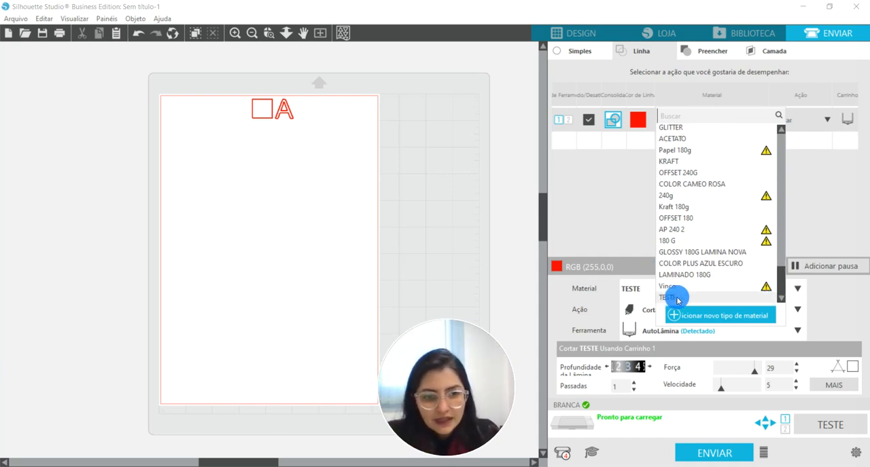
pyautogui.click(624, 202)
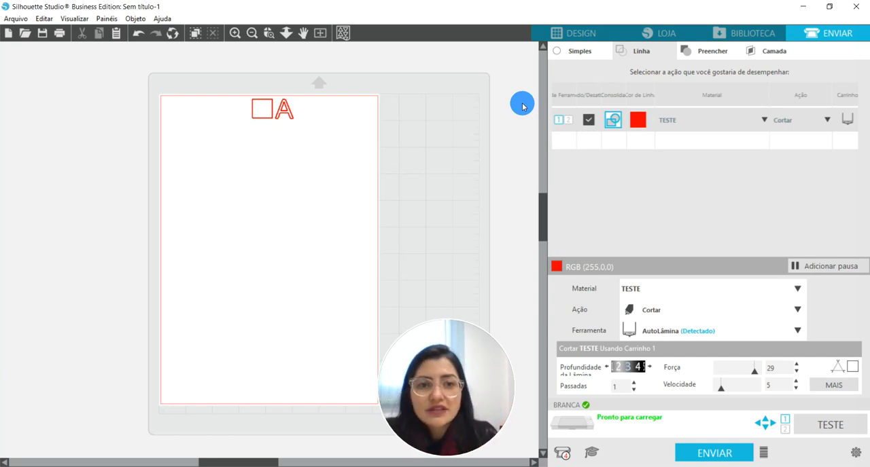
# Return to the design view, move the letter A above the page so it is off the cutting area, and deselect it.
pyautogui.click(565, 33)
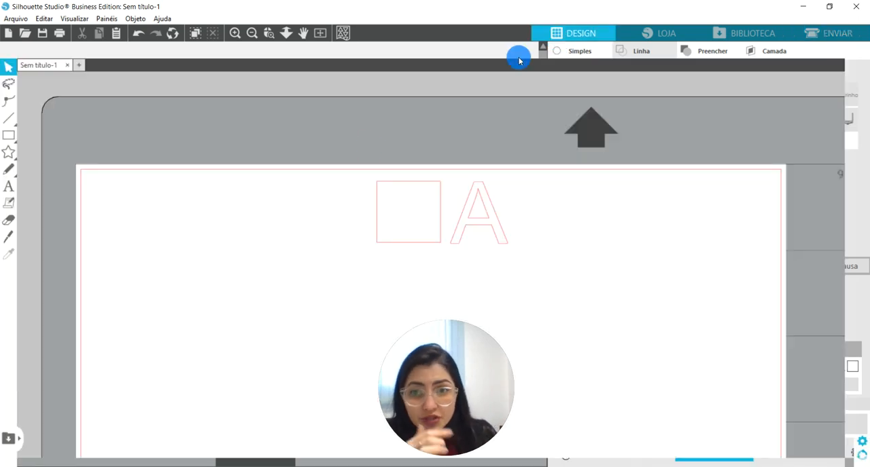
pyautogui.moveTo(351, 158); pyautogui.dragTo(419, 100)
pyautogui.click(260, 246)
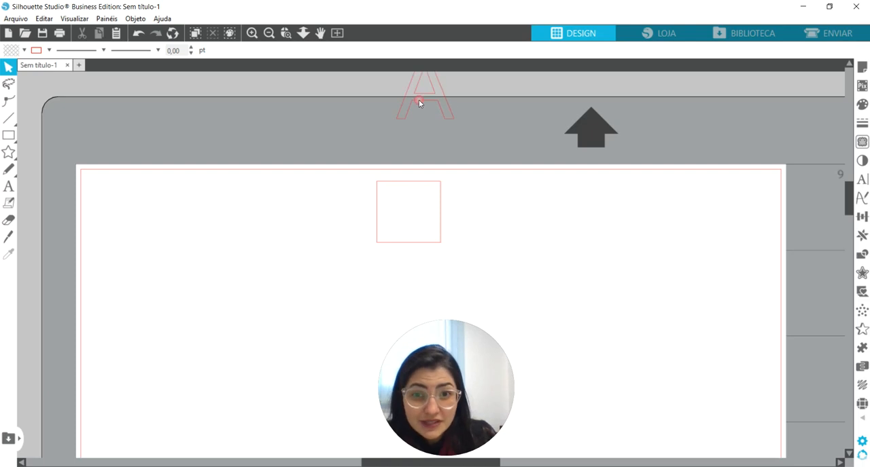
# Move the red square to the page's upper left corner, enlarge it to about 3.21 × 3.08 cm, and deselect it.
pyautogui.moveTo(431, 219)
pyautogui.mouseDown()
pyautogui.moveTo(212, 215)
pyautogui.moveTo(191, 235)
pyautogui.mouseUp()
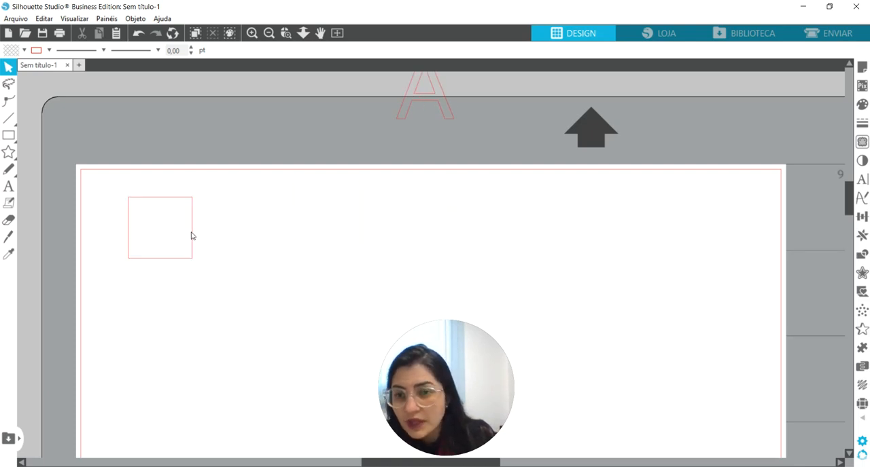
pyautogui.click(191, 235)
pyautogui.moveTo(197, 265); pyautogui.dragTo(249, 305)
pyautogui.moveTo(223, 271); pyautogui.dragTo(219, 265)
pyautogui.click(290, 275)
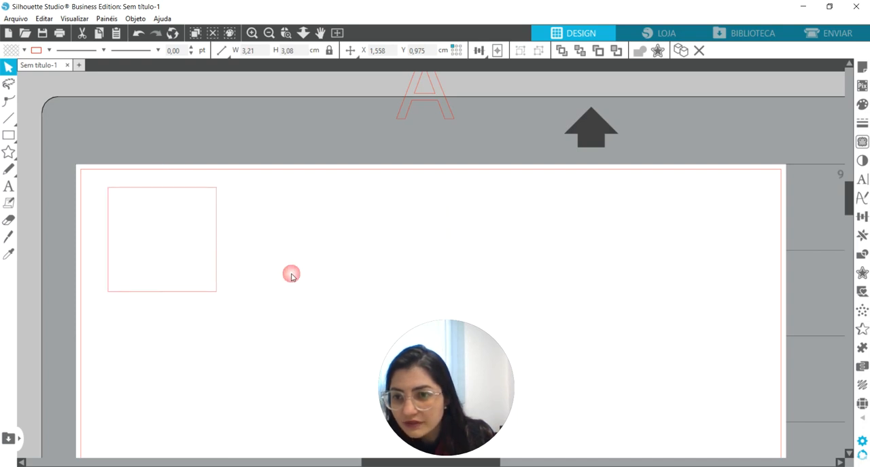
# Draw a smaller rectangle of about 2.48 × 2.26 cm inside the red square.
pyautogui.click(15, 135)
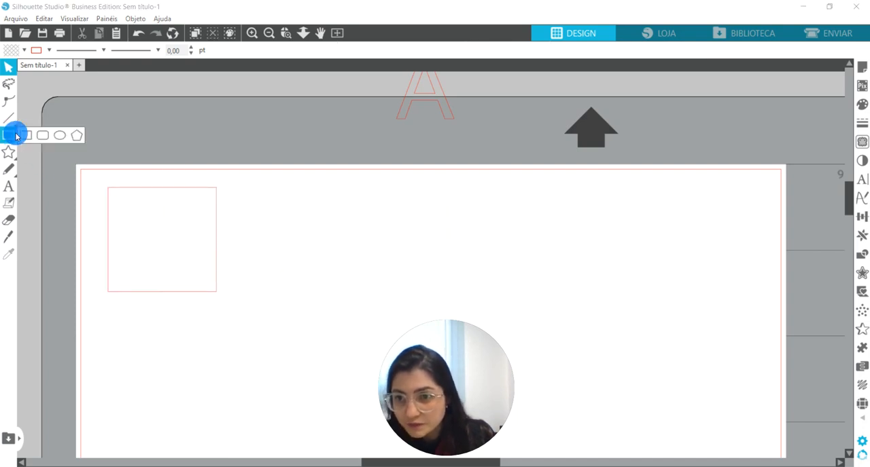
pyautogui.click(25, 135)
pyautogui.moveTo(120, 197)
pyautogui.mouseDown()
pyautogui.moveTo(144, 235)
pyautogui.moveTo(207, 274)
pyautogui.moveTo(207, 284)
pyautogui.moveTo(206, 275)
pyautogui.mouseUp()
pyautogui.click(206, 277)
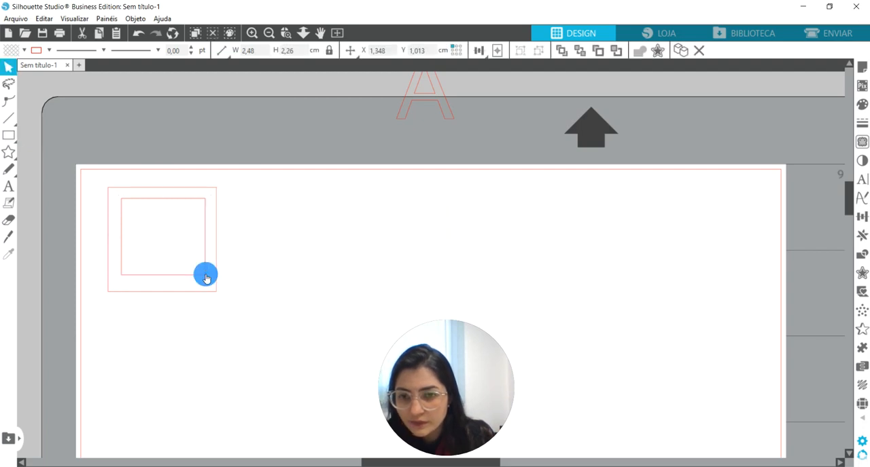
pyautogui.click(206, 276)
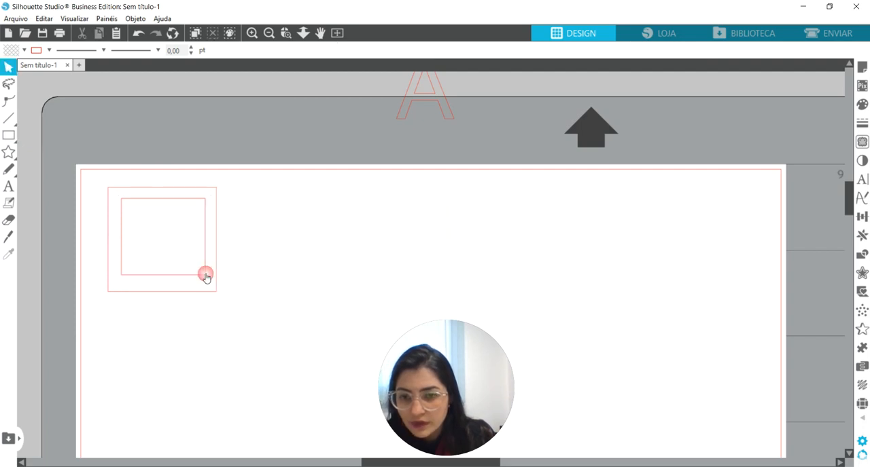
# Change the inner rectangle's line color to black and deselect it.
pyautogui.click(861, 122)
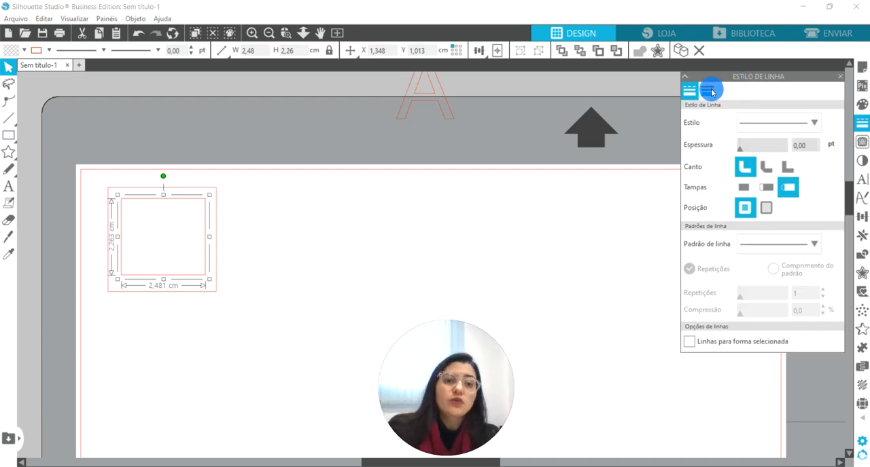
pyautogui.click(711, 90)
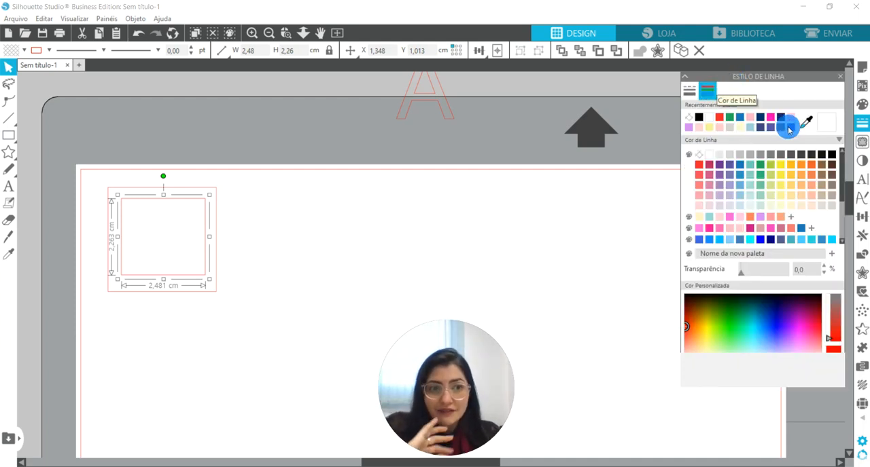
pyautogui.click(830, 155)
pyautogui.click(332, 232)
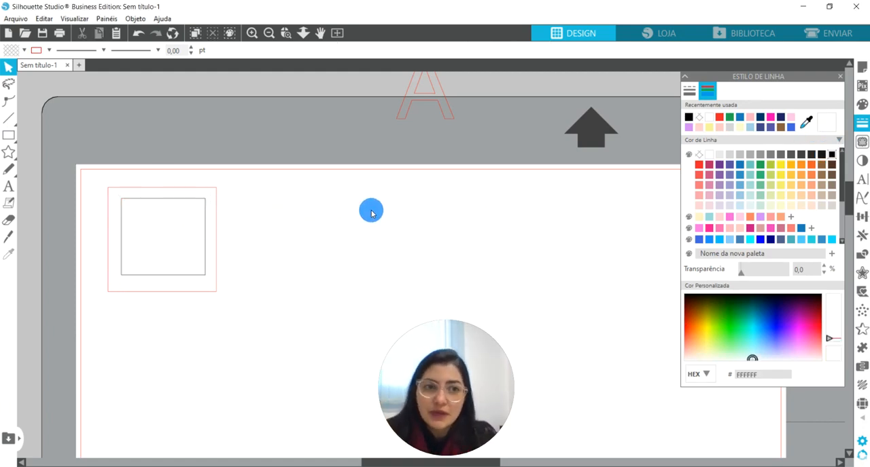
# In the send settings, place the black line before the red line in the cutting order and check each line's settings.
pyautogui.click(847, 34)
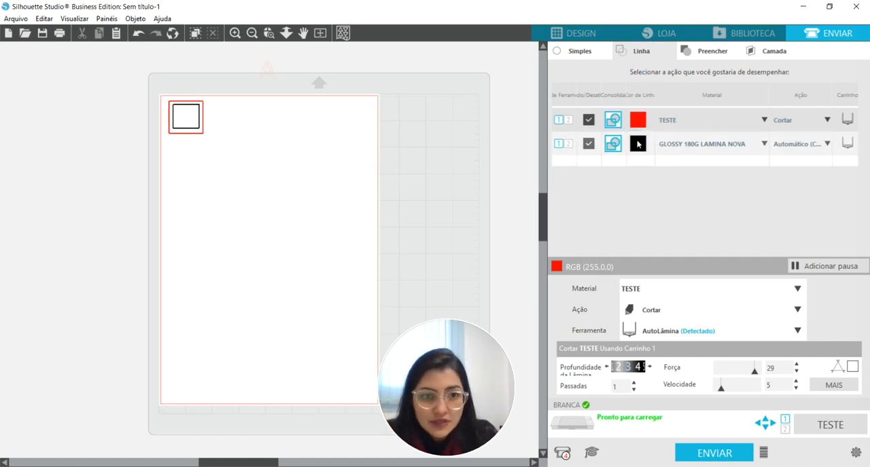
pyautogui.moveTo(633, 132); pyautogui.dragTo(636, 121)
pyautogui.moveTo(639, 121); pyautogui.dragTo(635, 174)
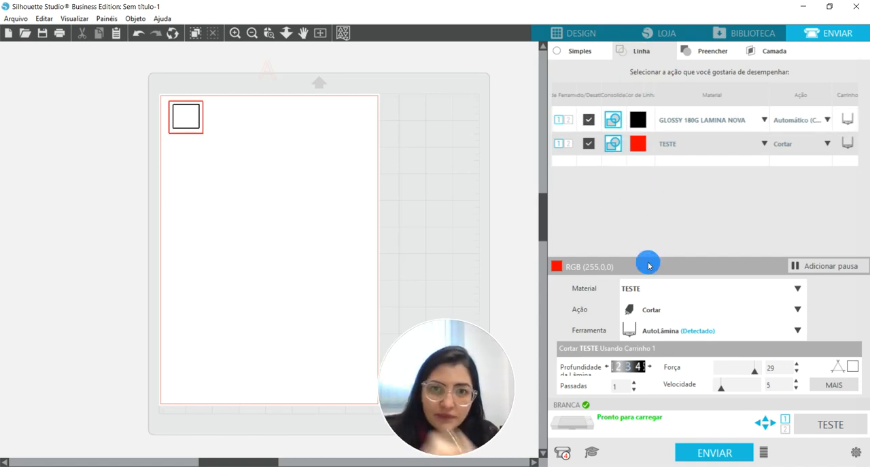
pyautogui.click(645, 125)
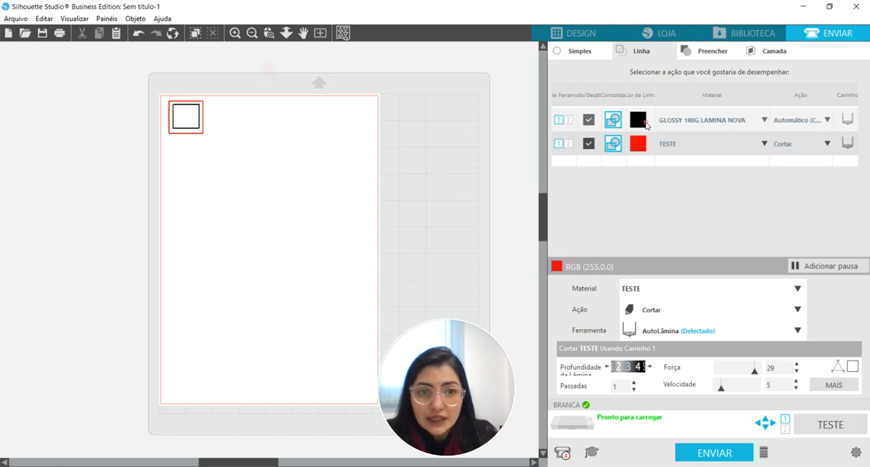
pyautogui.click(641, 124)
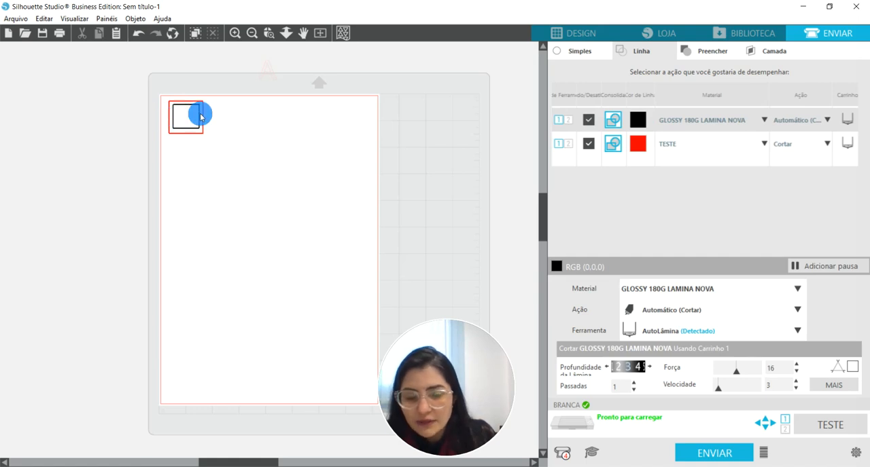
pyautogui.click(640, 147)
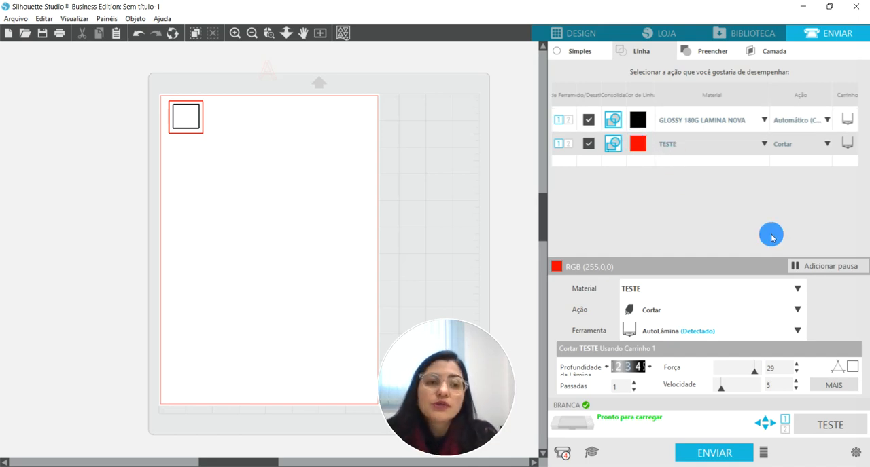
# Open the advanced send settings and set the cut order organization to Não ordenar.
pyautogui.click(854, 453)
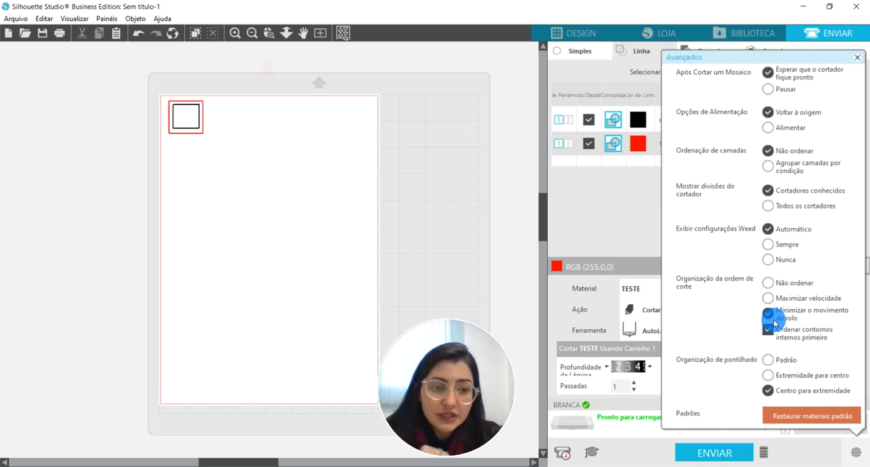
pyautogui.click(768, 284)
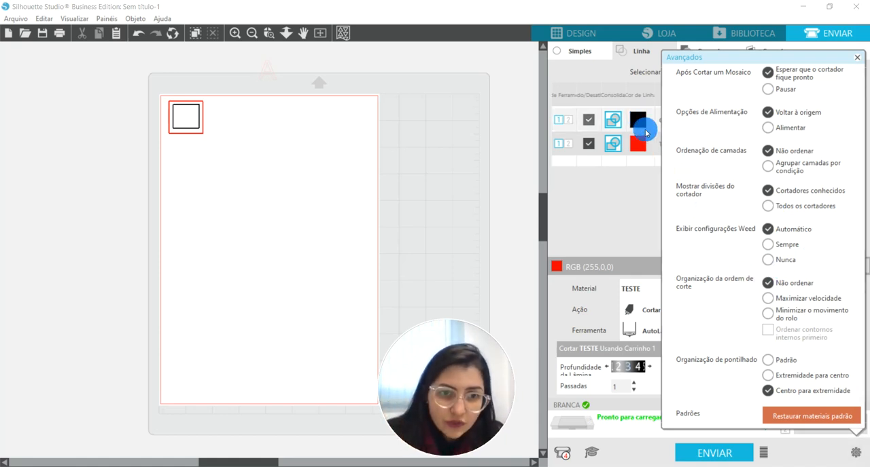
pyautogui.click(766, 313)
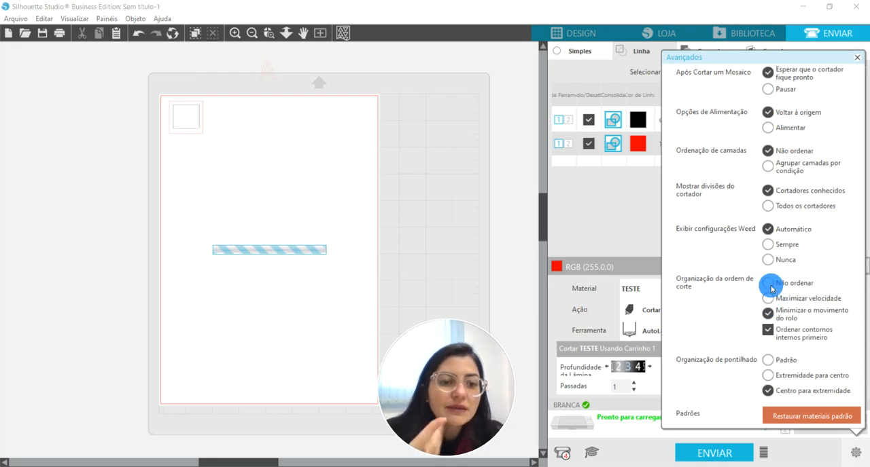
pyautogui.click(768, 284)
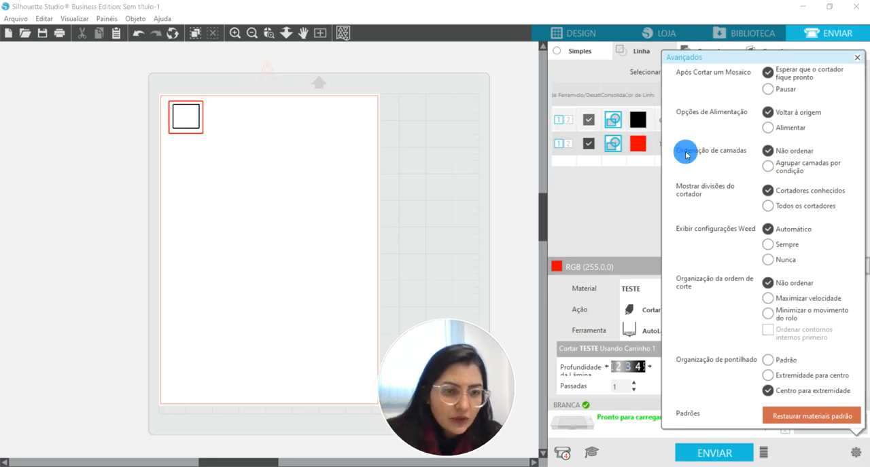
# Try the Maximizar velocidade and Minimizar o movimento do rolo options for the cut order organization.
pyautogui.click(768, 300)
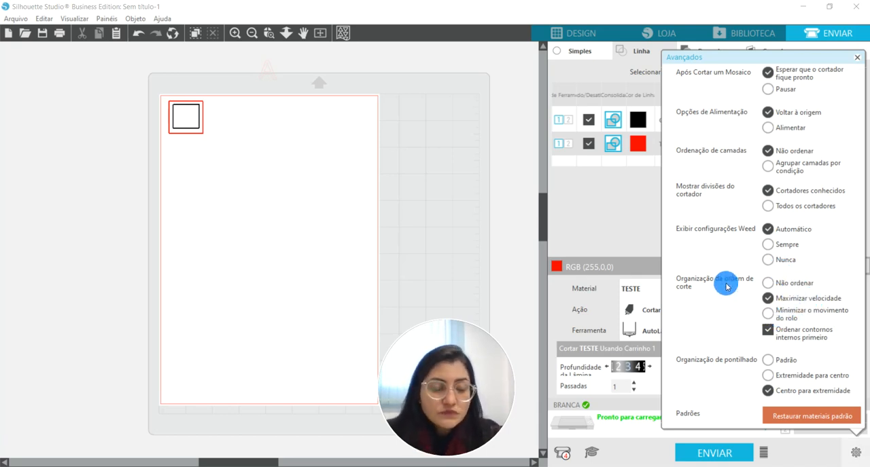
pyautogui.click(768, 314)
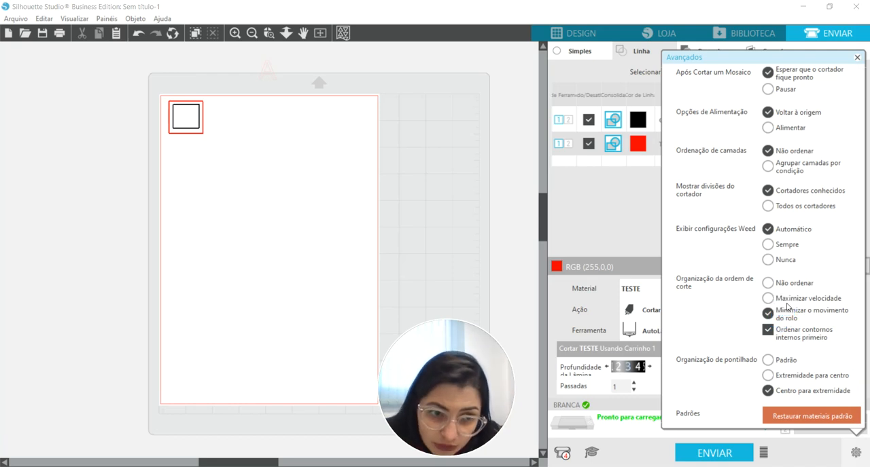
pyautogui.click(783, 298)
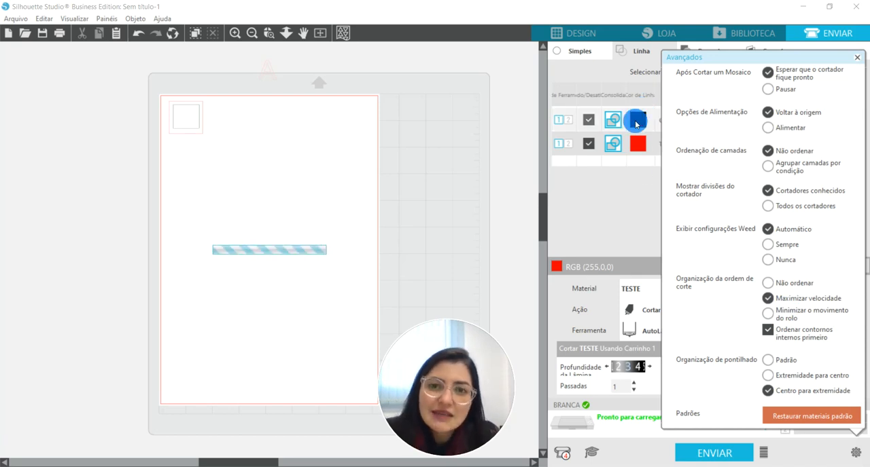
pyautogui.click(769, 314)
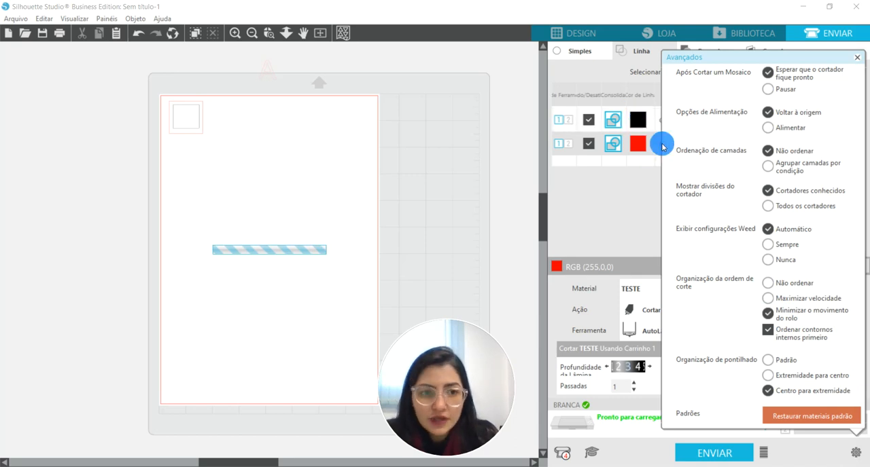
# Set the cut order organization back to Não ordenar and close the advanced settings.
pyautogui.click(768, 282)
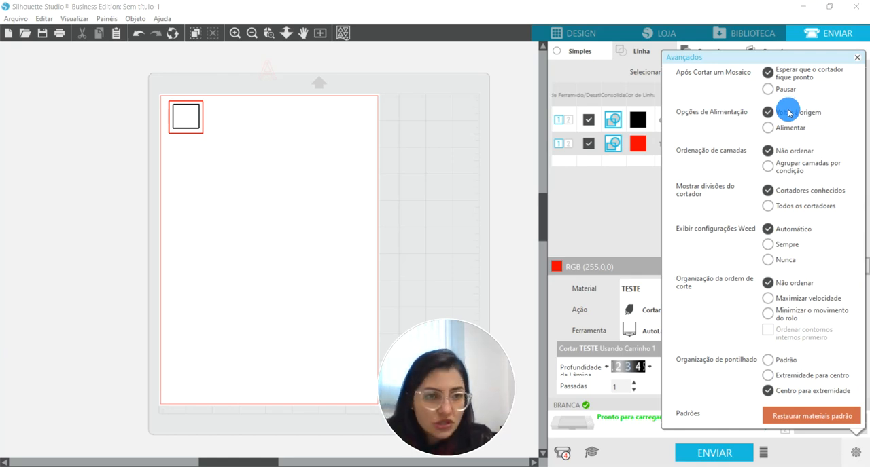
pyautogui.click(854, 61)
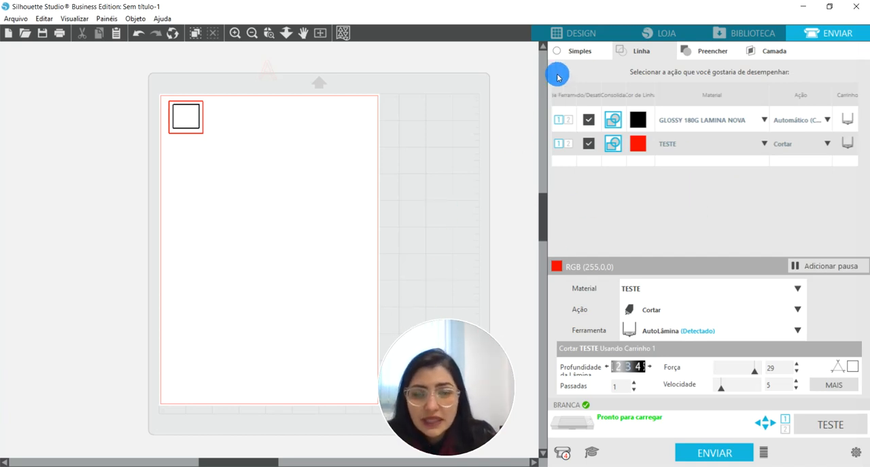
# Return to the design view and move the black rectangle out of the red square to the lower part of the page.
pyautogui.click(577, 32)
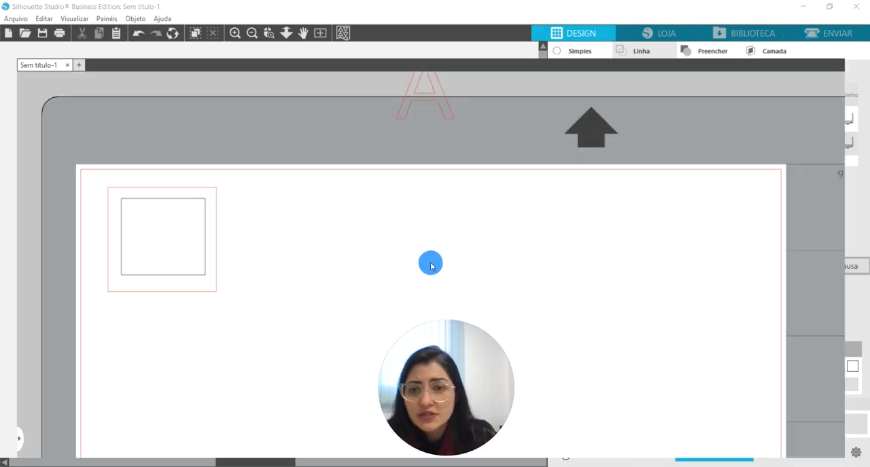
pyautogui.click(253, 34)
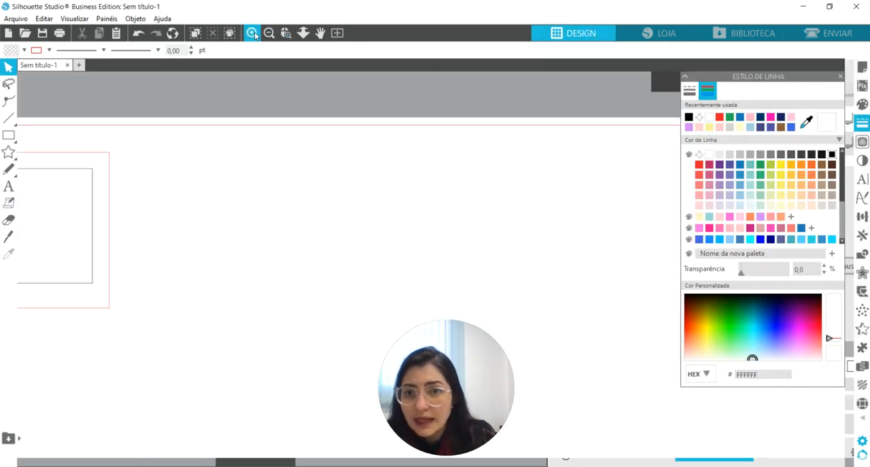
pyautogui.click(269, 34)
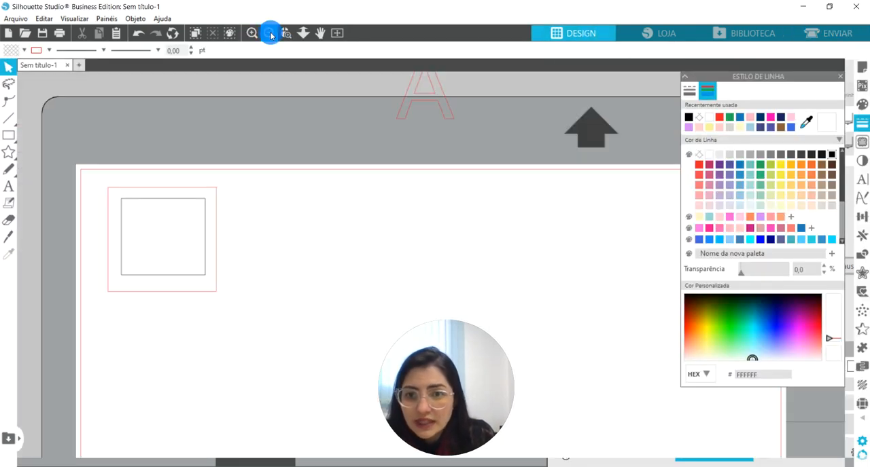
pyautogui.click(270, 35)
pyautogui.click(270, 34)
pyautogui.click(271, 35)
pyautogui.scroll(-2, 301, 304)
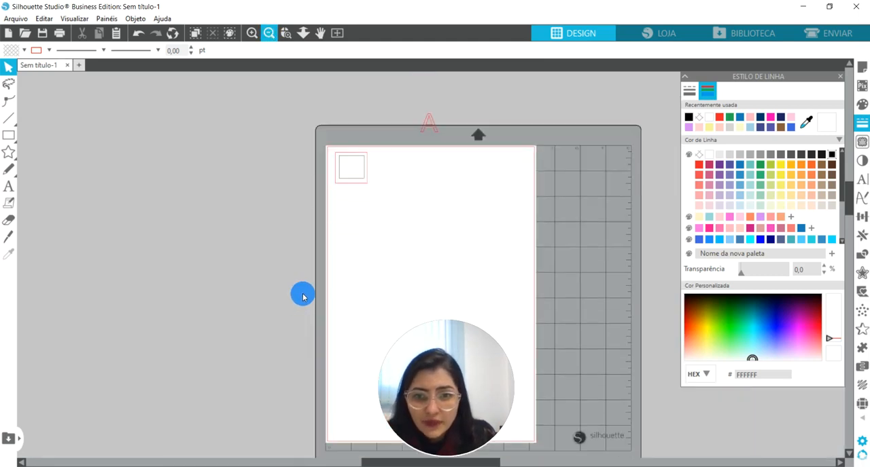
pyautogui.moveTo(366, 177); pyautogui.dragTo(363, 355)
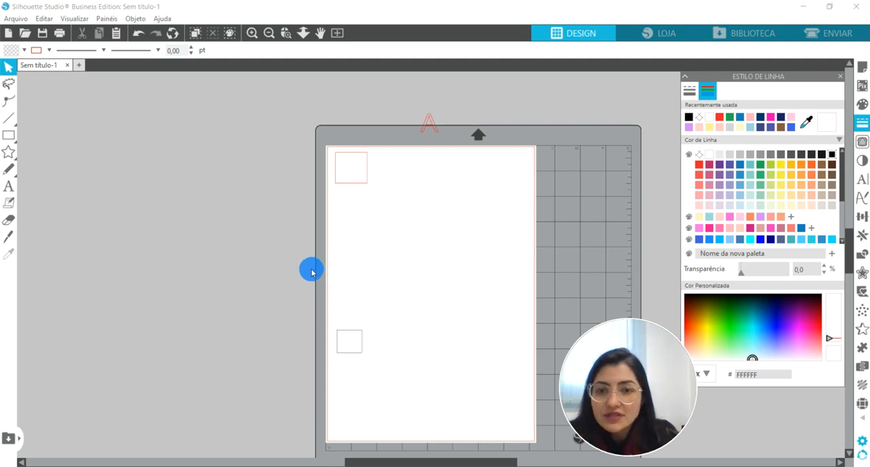
# Duplicate the black rectangle above itself, move the original up close beneath the copy, and deselect.
pyautogui.moveTo(292, 301); pyautogui.dragTo(417, 363)
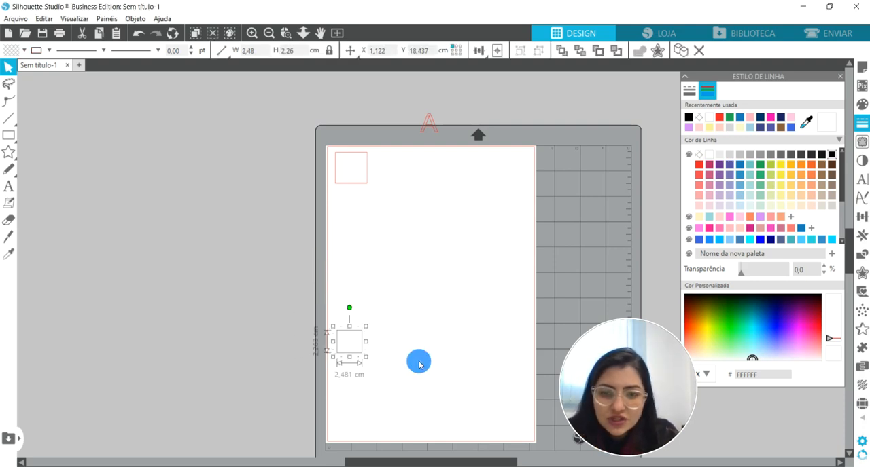
pyautogui.moveTo(339, 348); pyautogui.dragTo(336, 291)
pyautogui.moveTo(352, 329); pyautogui.dragTo(352, 309)
pyautogui.click(284, 277)
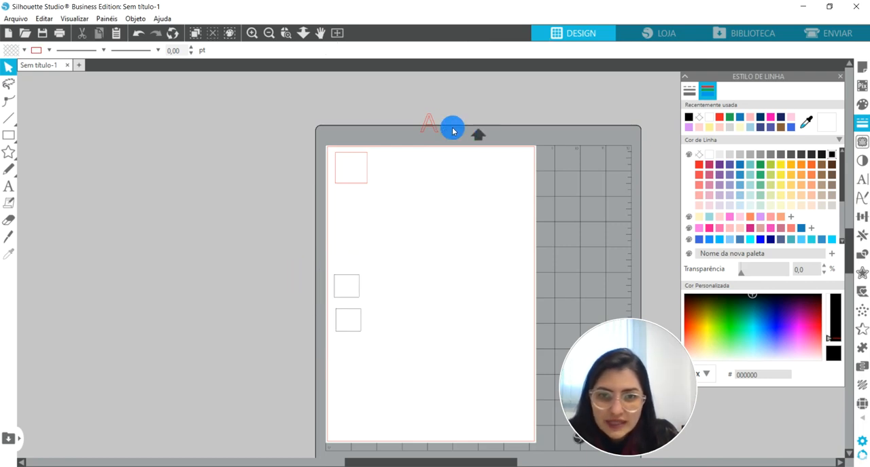
# Move the letter A onto the page beside the two black rectangles, select all three, and give them black lines.
pyautogui.moveTo(433, 128); pyautogui.dragTo(400, 302)
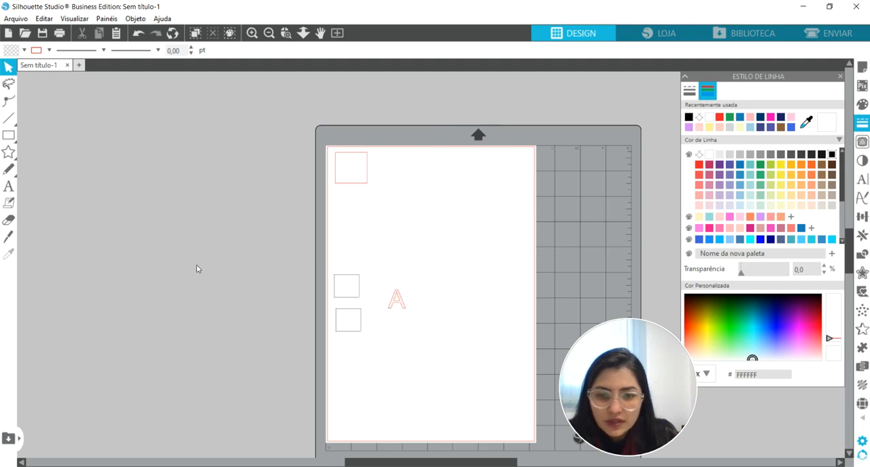
pyautogui.moveTo(196, 266); pyautogui.dragTo(540, 441)
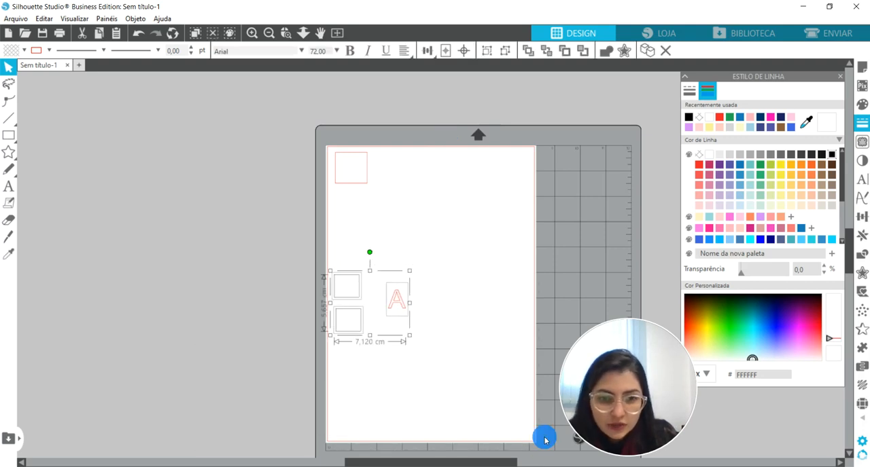
pyautogui.click(699, 164)
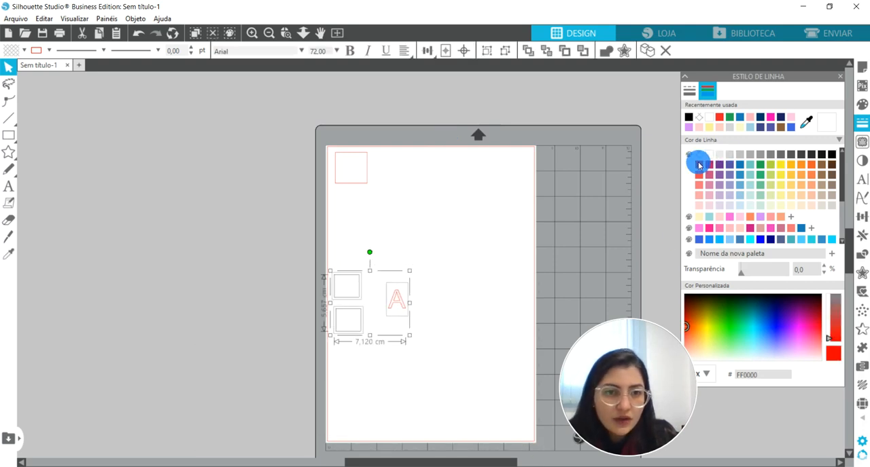
pyautogui.click(687, 119)
# Select the red square near the top of the page and duplicate it by copying and pasting.
pyautogui.moveTo(93, 122); pyautogui.dragTo(351, 193)
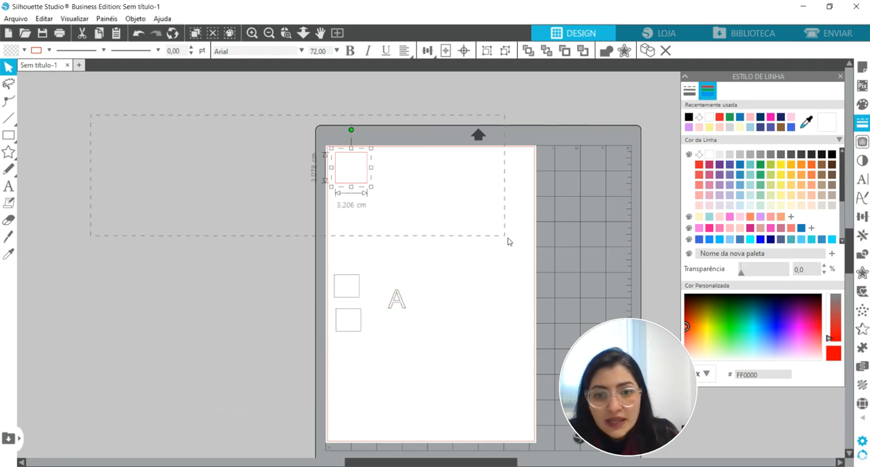
pyautogui.moveTo(509, 242); pyautogui.dragTo(509, 242)
pyautogui.hotkey('ctrl', 'c')
pyautogui.hotkey('ctrl', 'v')
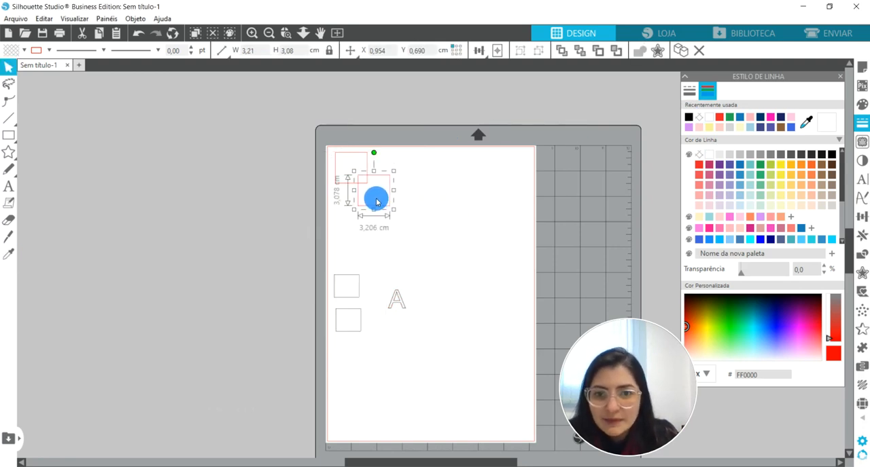
# Duplicate the red square again, spread the three red squares across the upper part of the page, and select them all.
pyautogui.moveTo(372, 212); pyautogui.dragTo(476, 193)
pyautogui.hotkey('ctrl', 'c')
pyautogui.hotkey('ctrl', 'v')
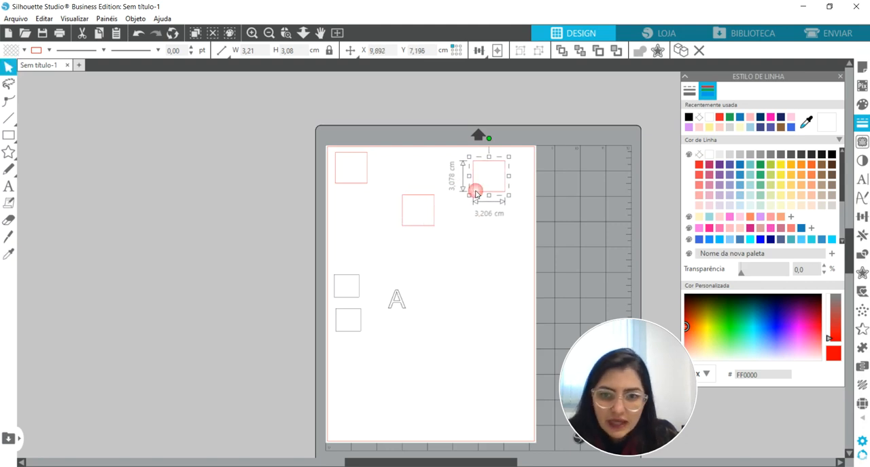
pyautogui.moveTo(361, 196); pyautogui.dragTo(362, 194)
pyautogui.moveTo(227, 156); pyautogui.dragTo(524, 234)
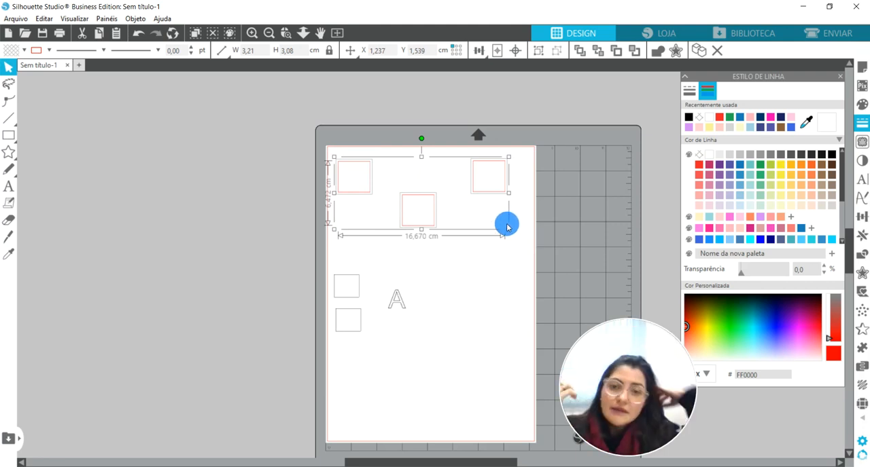
# Return to the send settings and check the black and red line color entries.
pyautogui.click(842, 34)
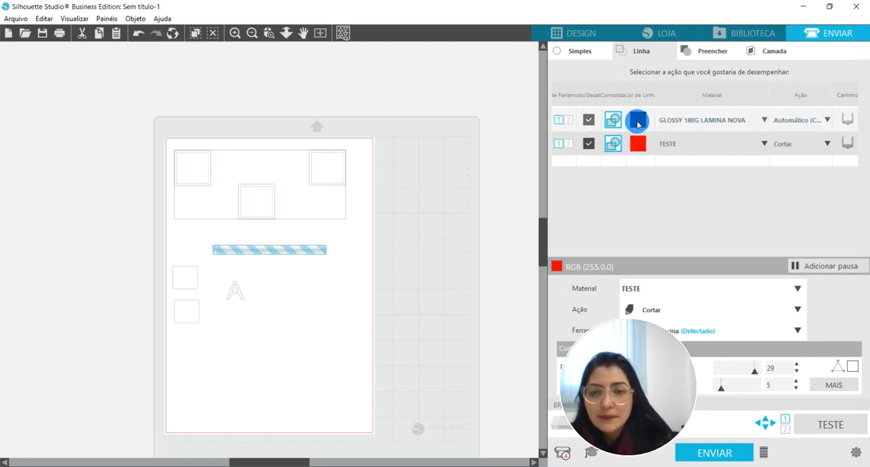
pyautogui.click(637, 122)
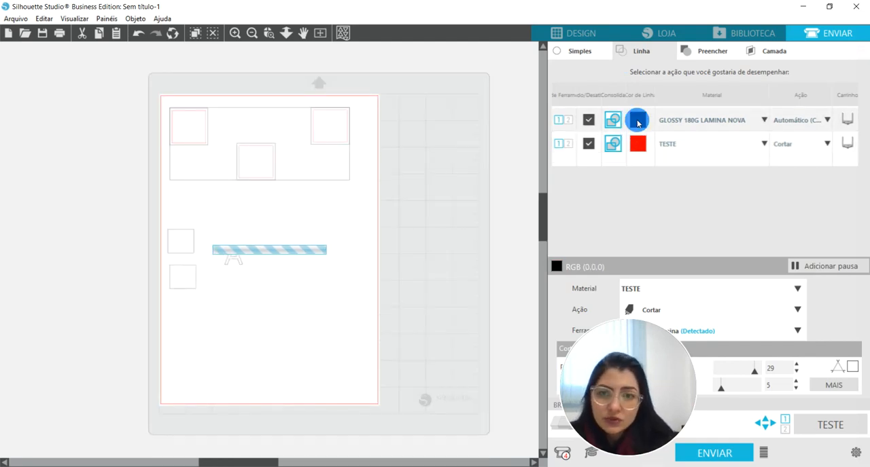
pyautogui.click(637, 144)
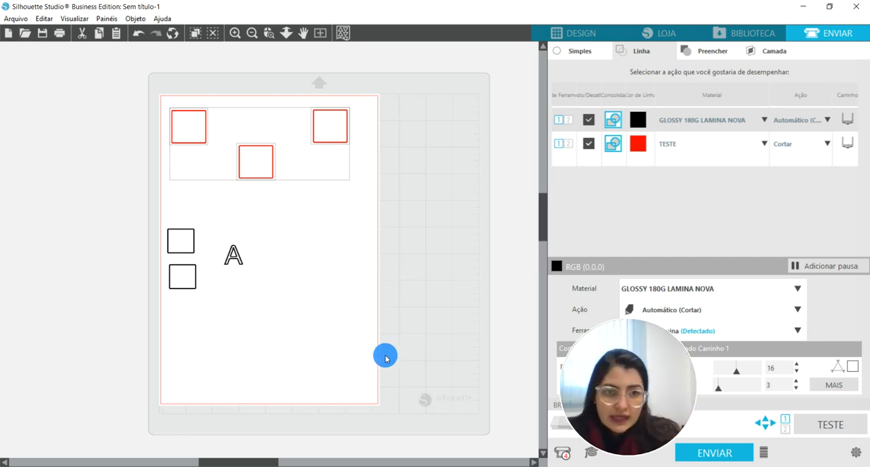
# Assign the TESTE material to the black line color.
pyautogui.click(725, 125)
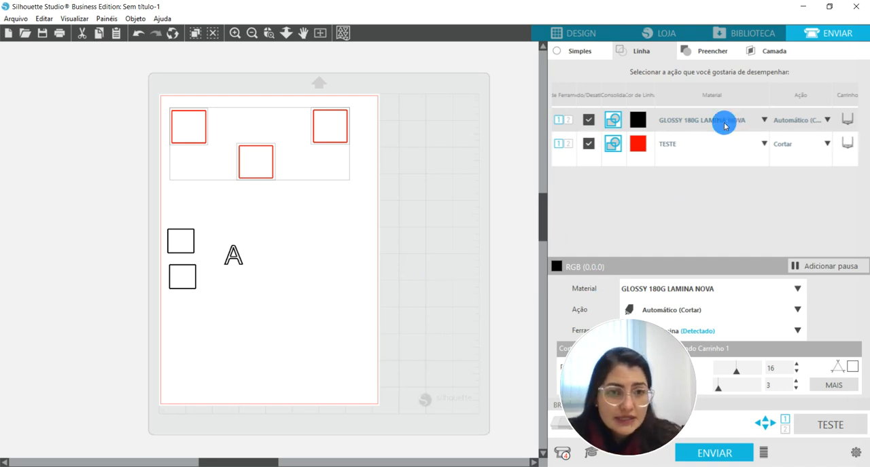
pyautogui.click(722, 121)
pyautogui.click(718, 119)
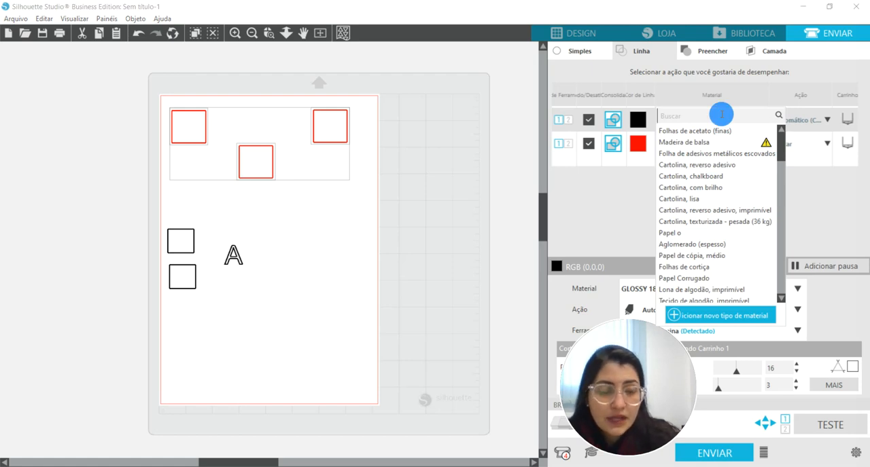
pyautogui.write('te')
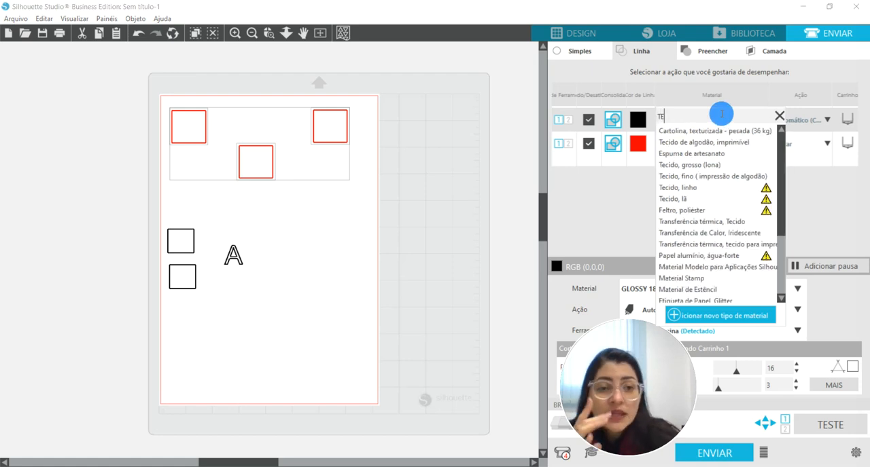
pyautogui.write('STE')
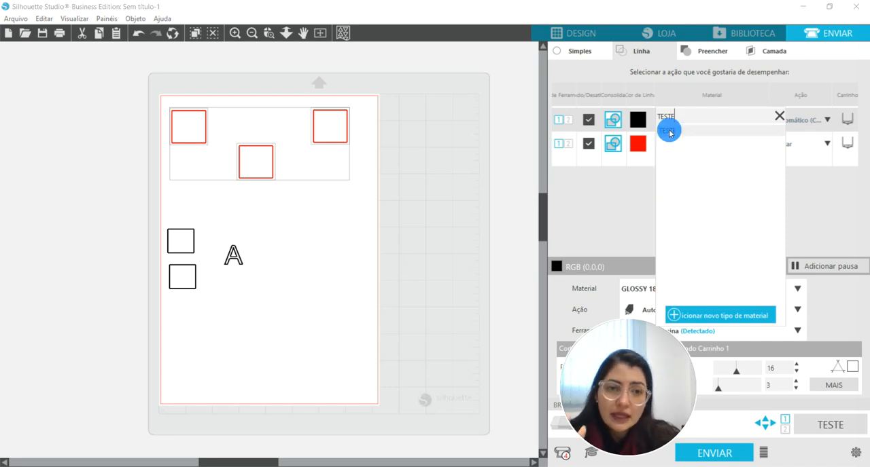
pyautogui.click(671, 133)
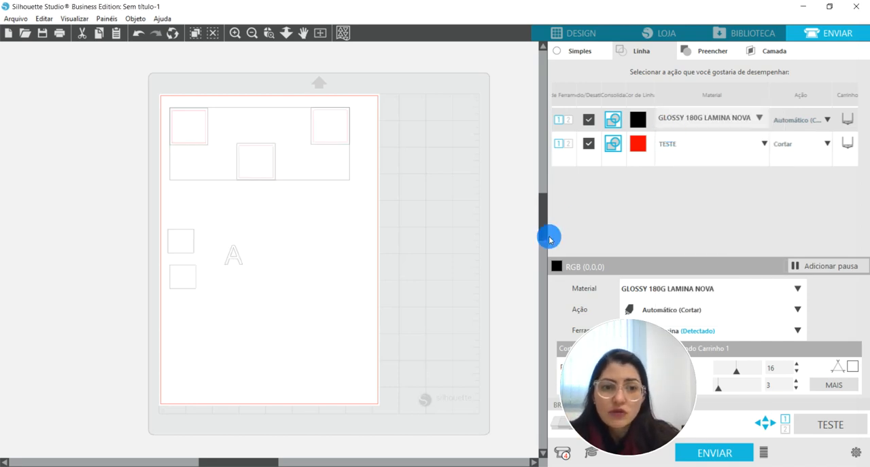
pyautogui.click(570, 207)
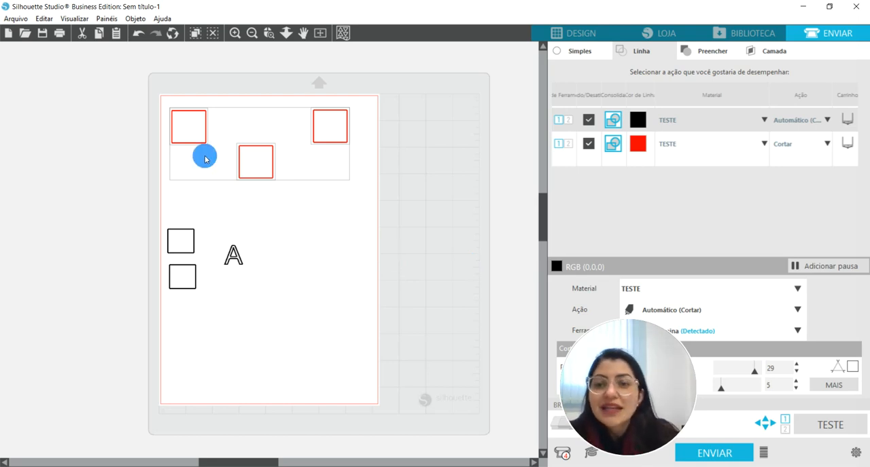
# Set the action for the black line color to Cortar.
pyautogui.click(186, 145)
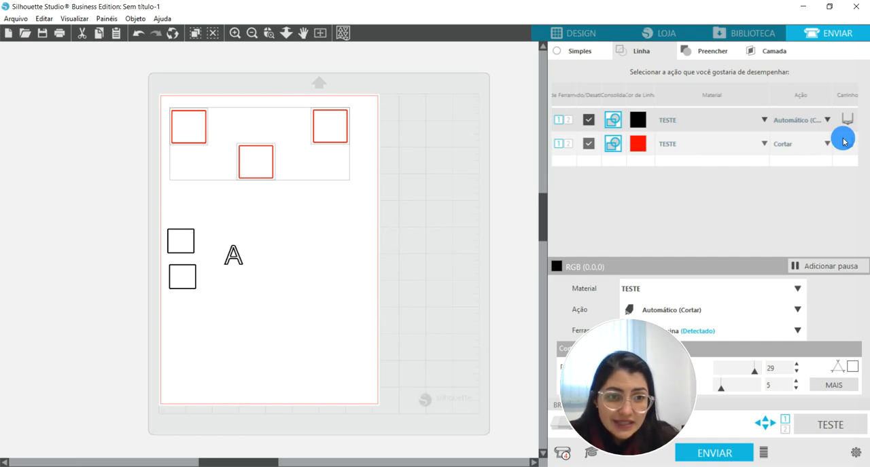
pyautogui.click(808, 123)
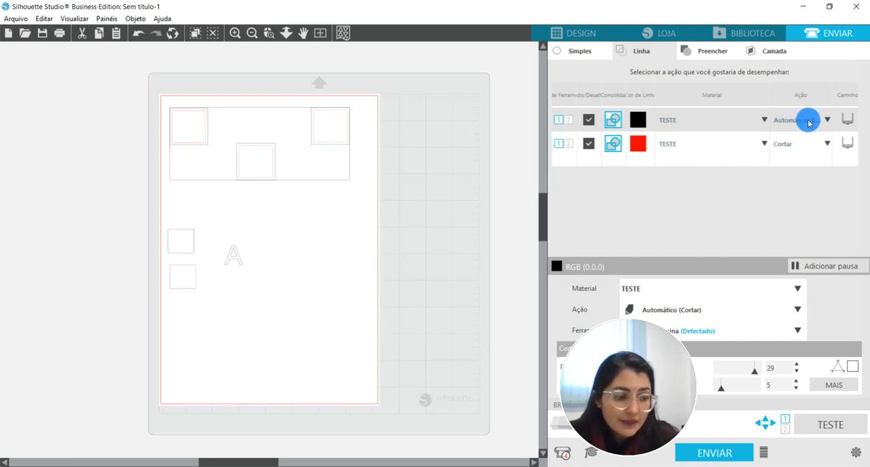
pyautogui.click(808, 122)
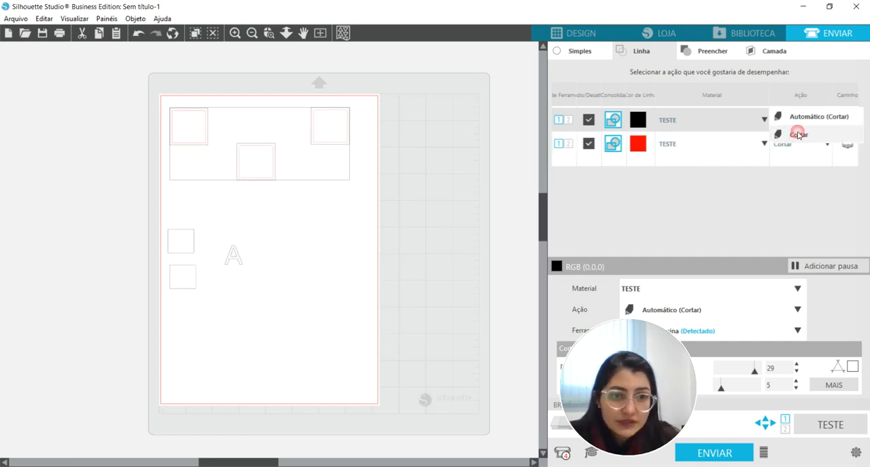
pyautogui.click(846, 133)
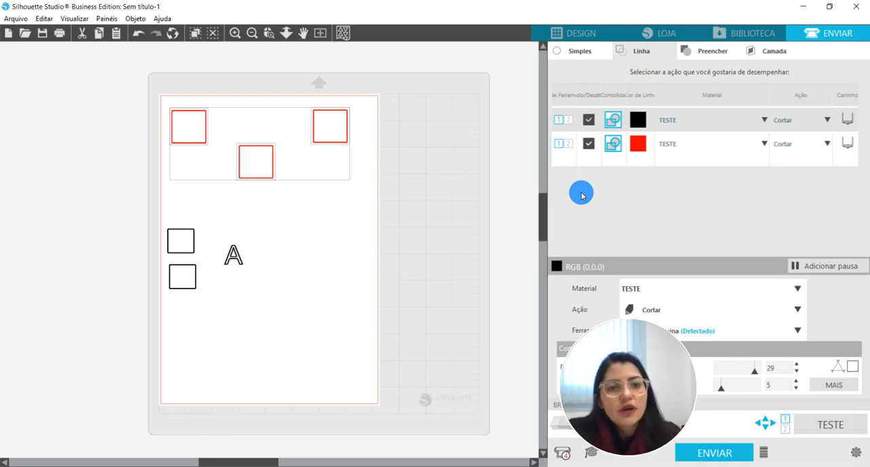
# Set the tool for the red line color to Lâmina Manual, 1 mm.
pyautogui.moveTo(631, 401); pyautogui.dragTo(494, 410)
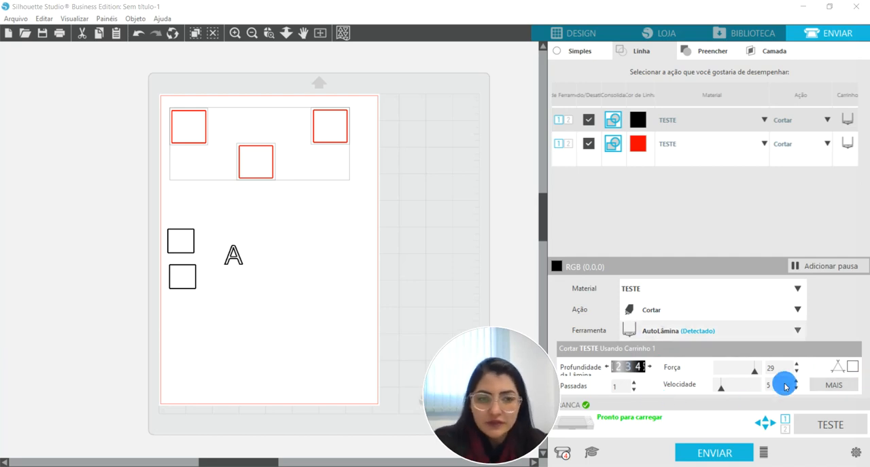
pyautogui.click(642, 146)
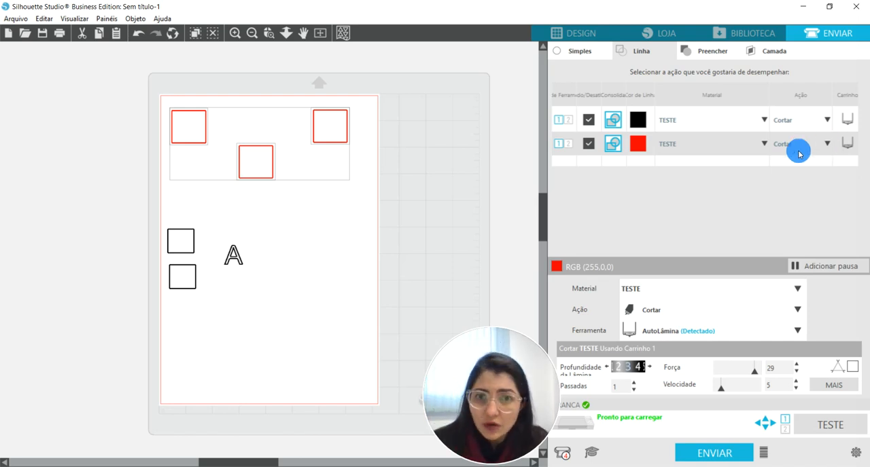
pyautogui.click(847, 144)
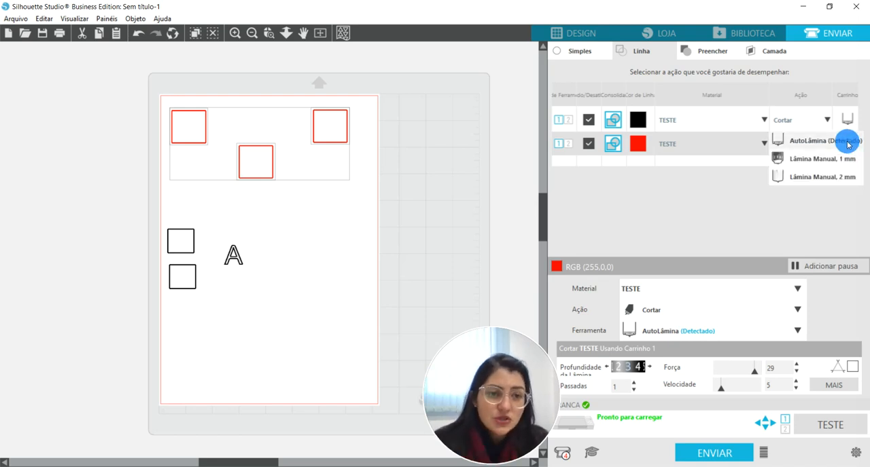
pyautogui.click(813, 161)
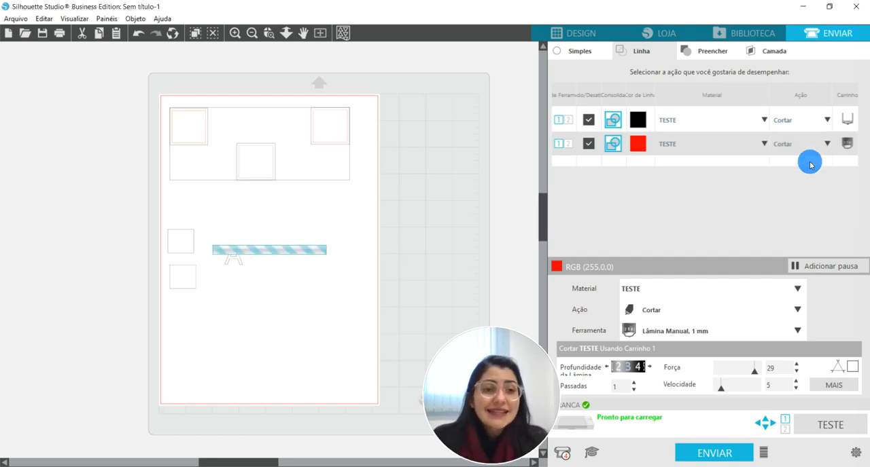
# Switch the consolidation setting of the black line color and examine its effect on the two rectangles and the letter A.
pyautogui.click(619, 118)
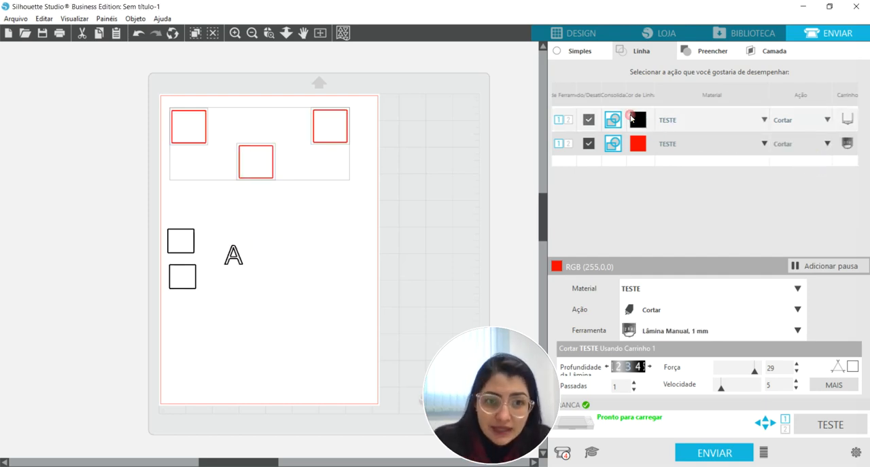
pyautogui.click(608, 120)
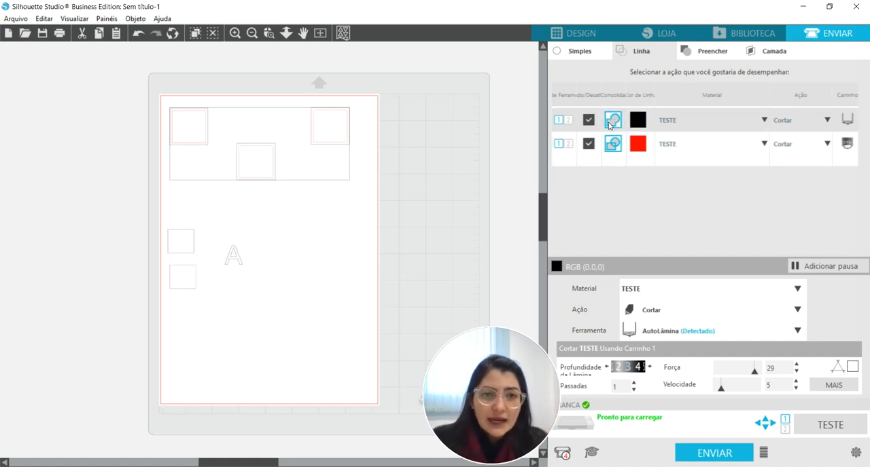
pyautogui.click(634, 141)
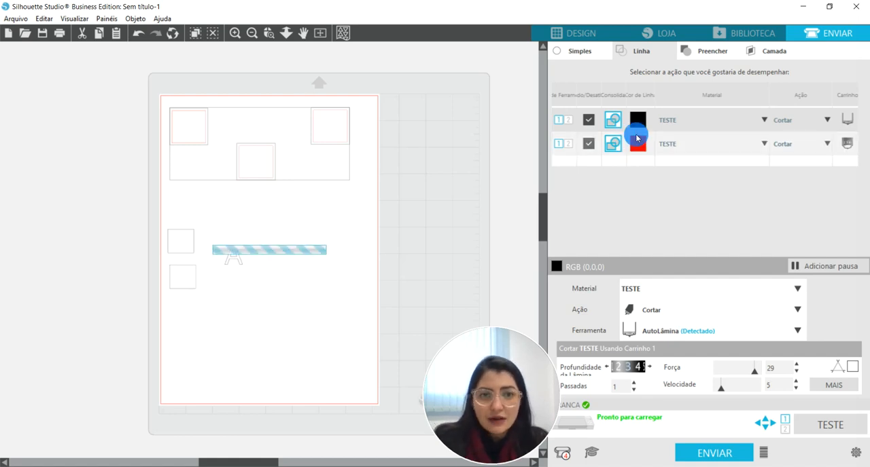
pyautogui.click(638, 122)
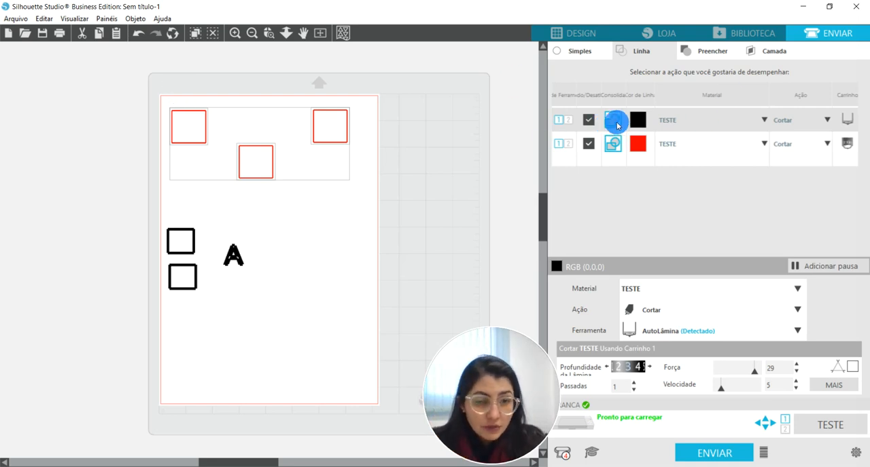
pyautogui.click(235, 33)
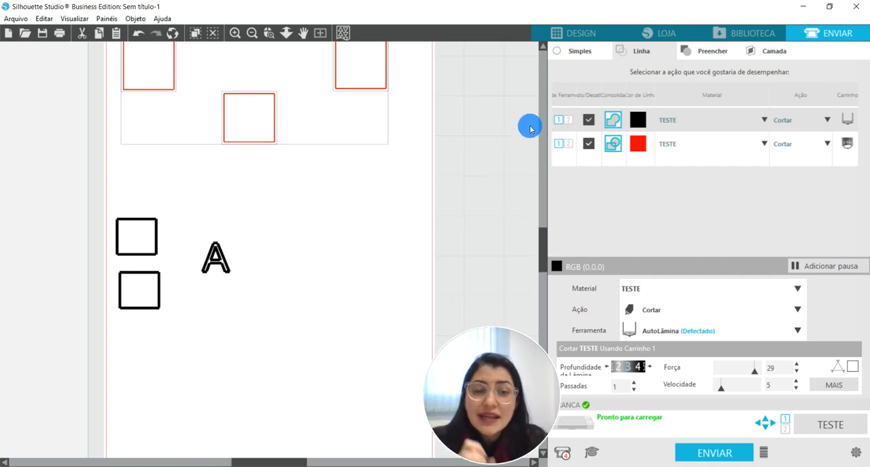
pyautogui.scroll(1, 310, 151)
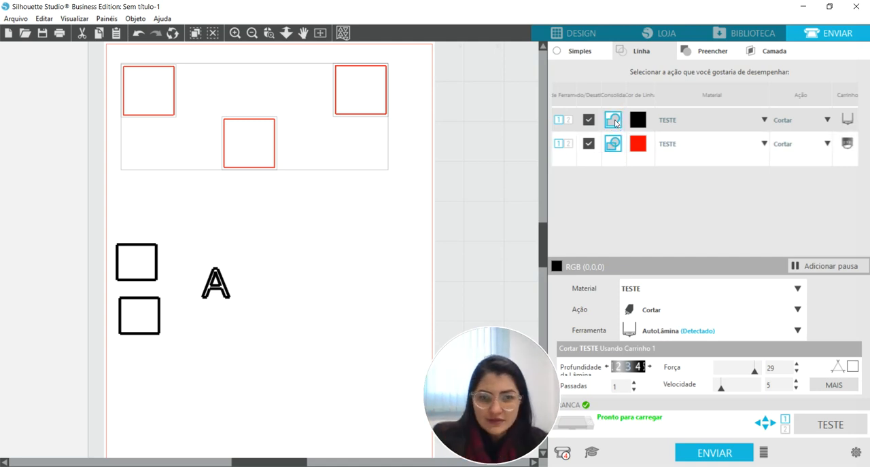
# Toggle the black line color's consolidation setting back and forth to compare both states, ending on the original one.
pyautogui.click(613, 122)
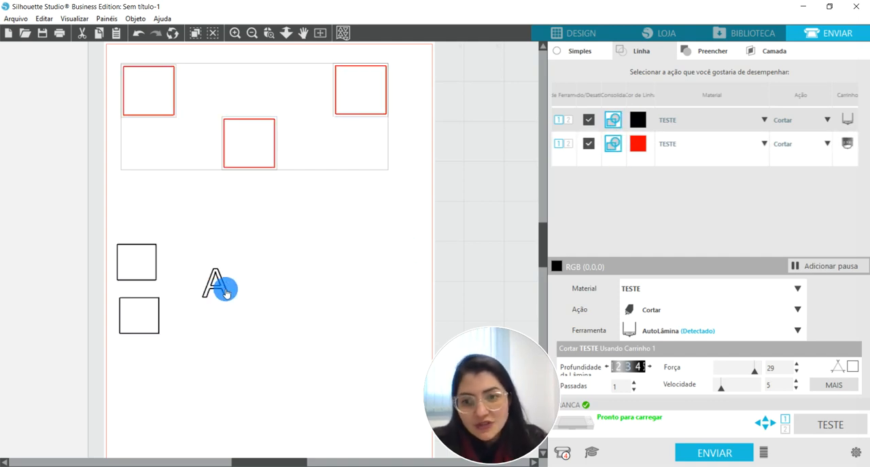
pyautogui.click(234, 33)
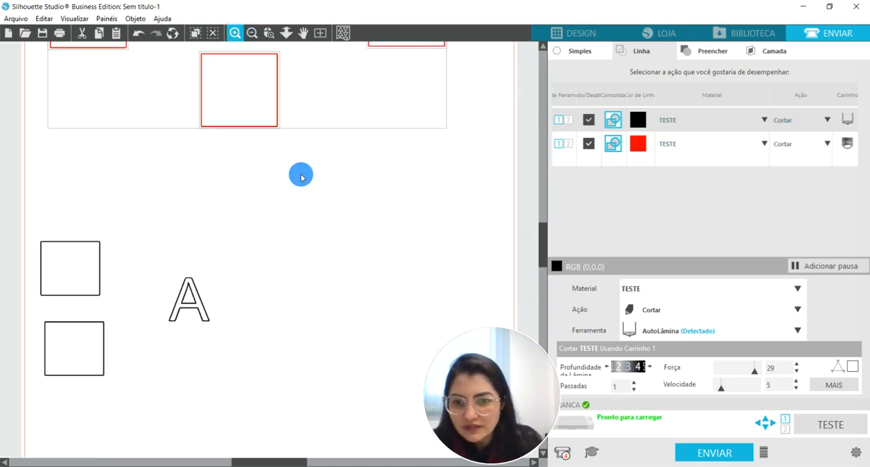
pyautogui.click(612, 121)
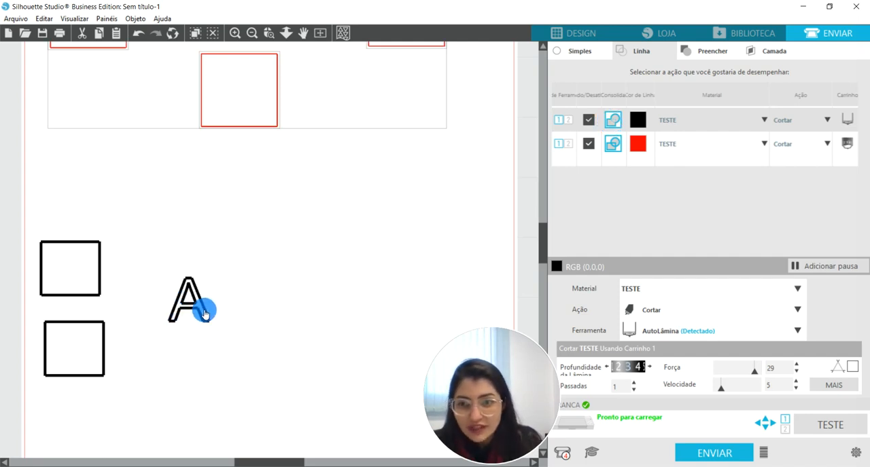
pyautogui.click(616, 121)
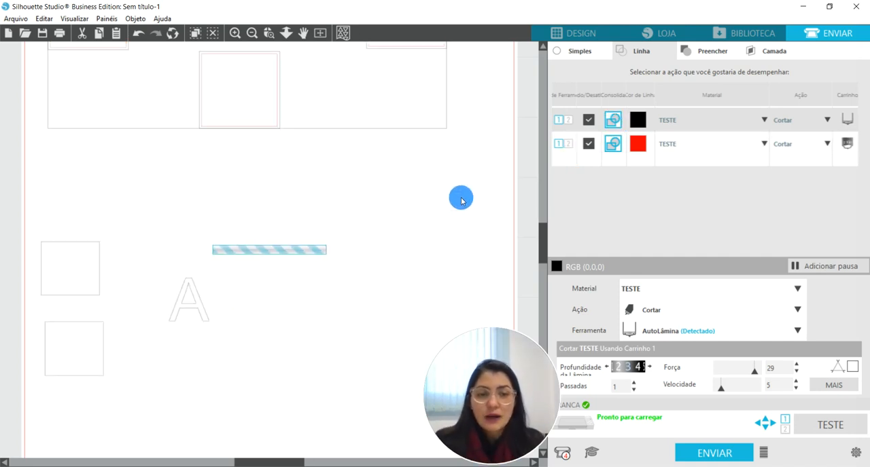
pyautogui.click(253, 33)
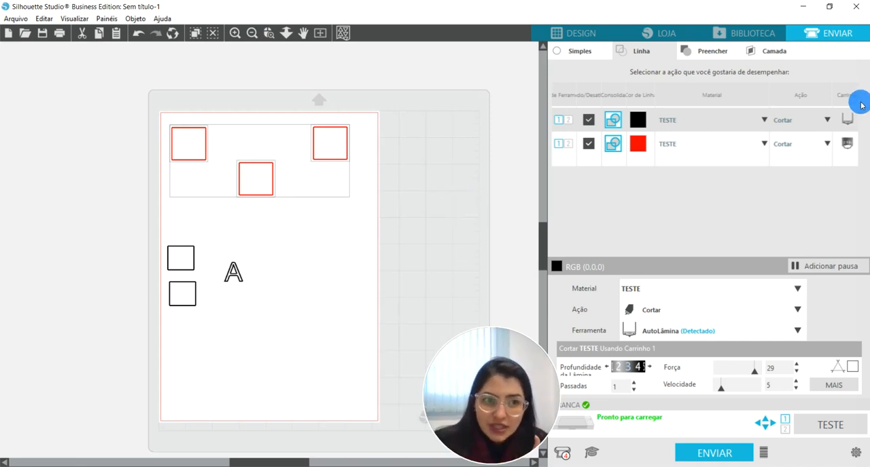
# Set the tool for the black line color to Lâmina Manual, 1 mm, and deselect the shapes.
pyautogui.click(846, 121)
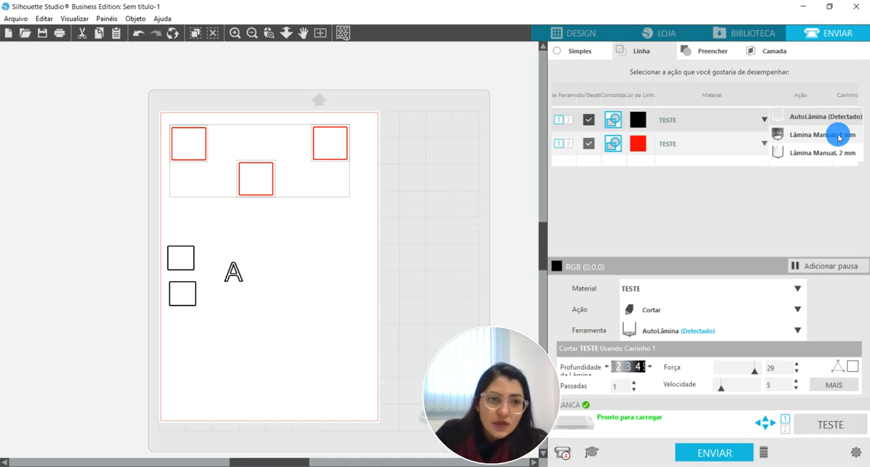
pyautogui.click(832, 135)
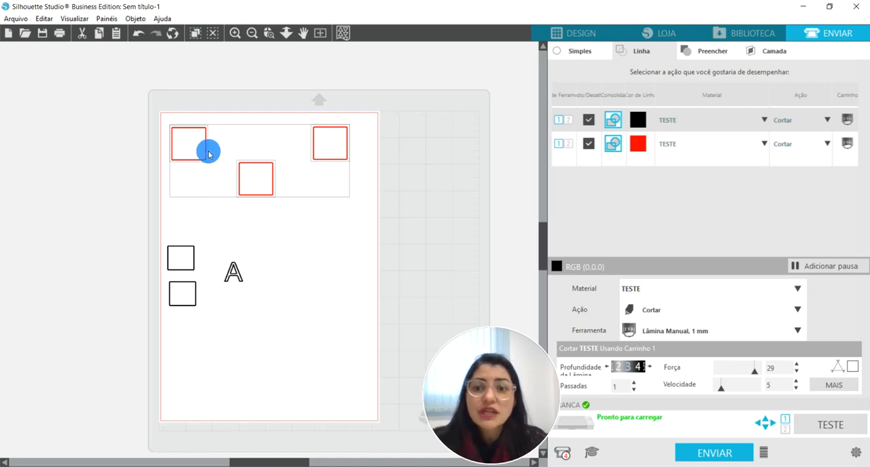
pyautogui.click(138, 167)
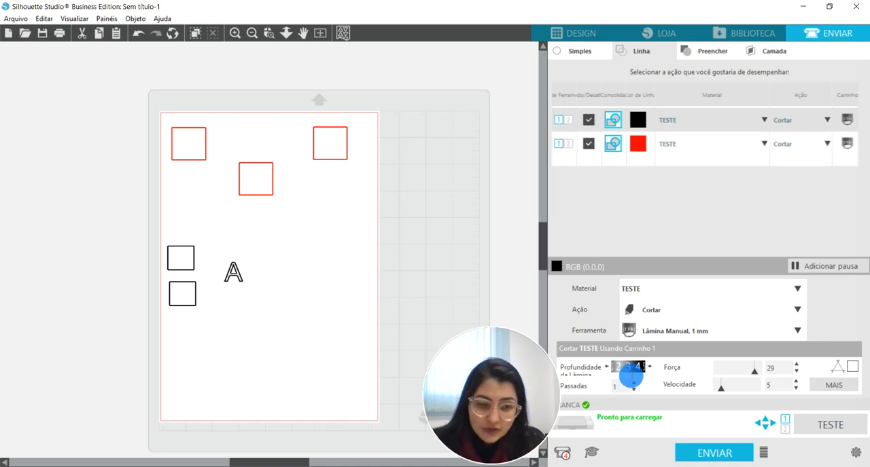
# Set the blade depth for the black line color to 6.
pyautogui.moveTo(615, 371); pyautogui.dragTo(608, 368)
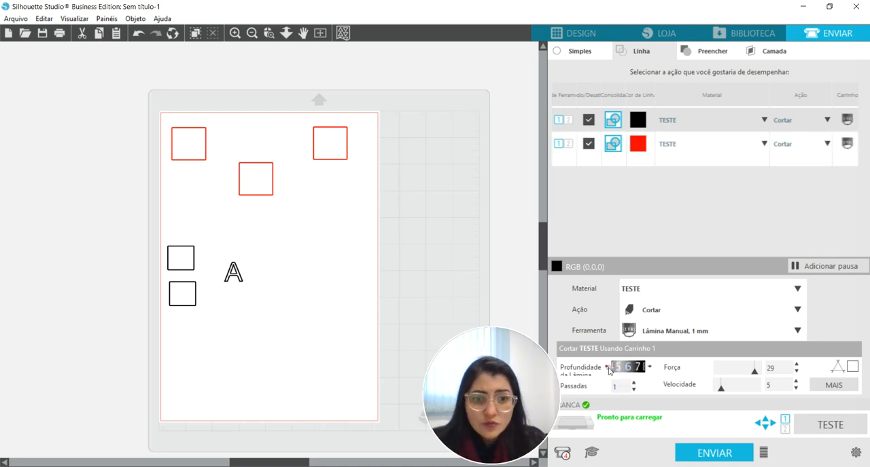
pyautogui.click(636, 373)
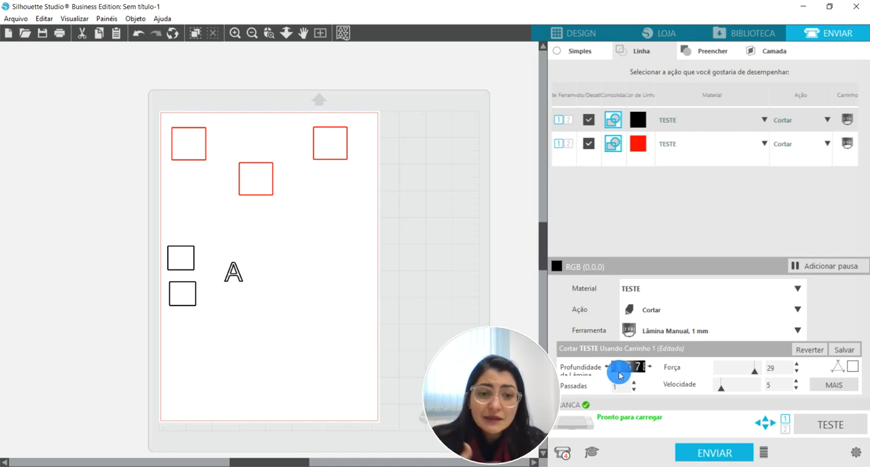
# Set the black line color to 2 passes and reduce its blade depth to 4.
pyautogui.moveTo(627, 371); pyautogui.dragTo(637, 371)
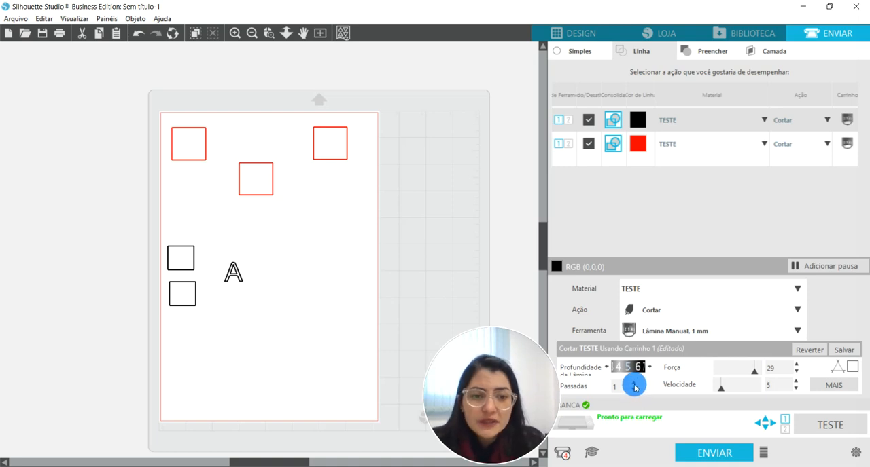
pyautogui.click(635, 387)
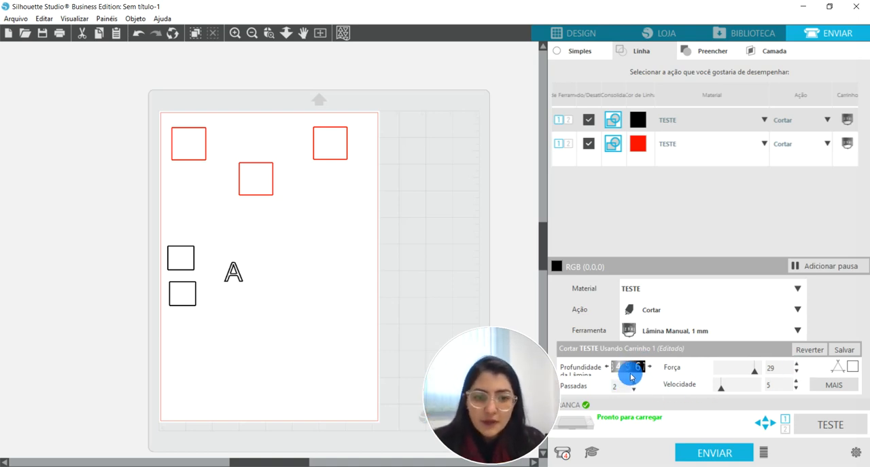
pyautogui.click(617, 390)
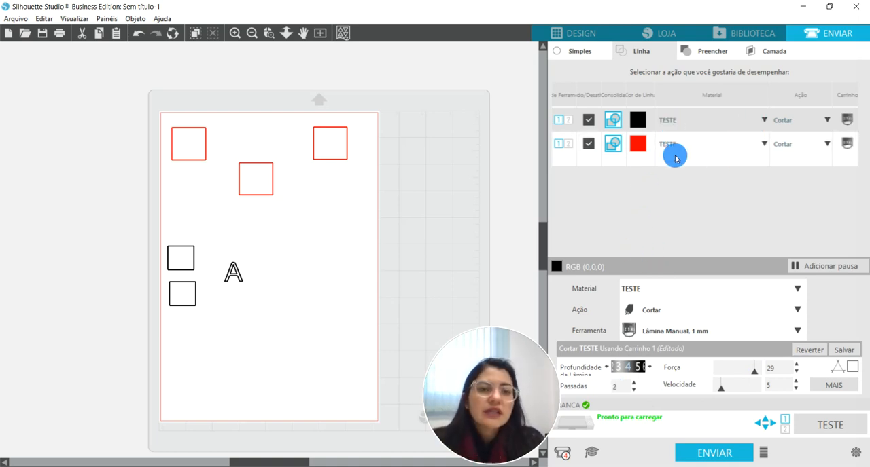
# Return to the design workspace with the test shapes and close the line style settings.
pyautogui.click(590, 35)
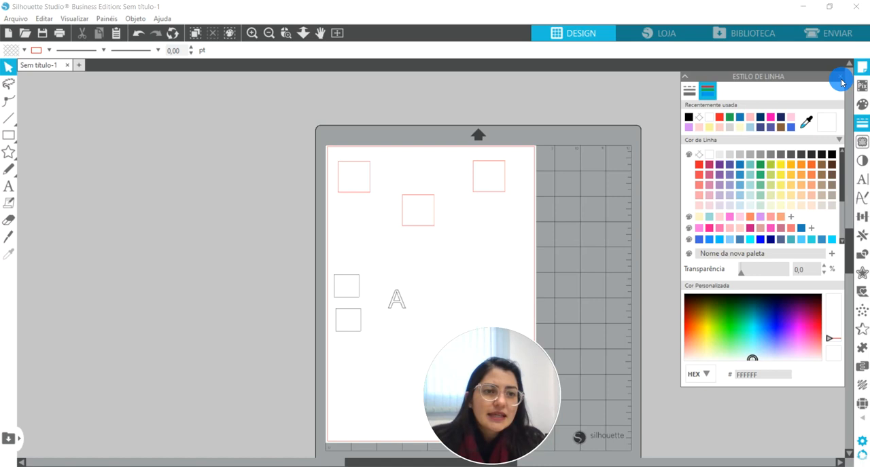
pyautogui.click(841, 83)
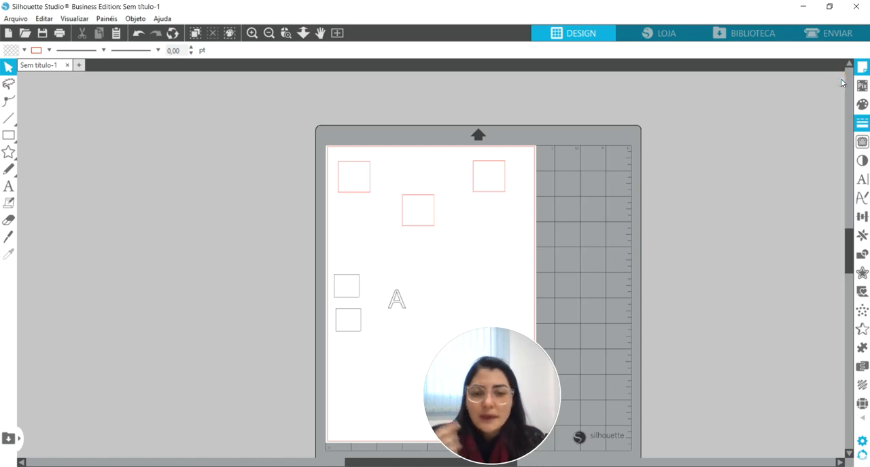
pyautogui.moveTo(511, 384); pyautogui.dragTo(772, 372)
pyautogui.click(645, 271)
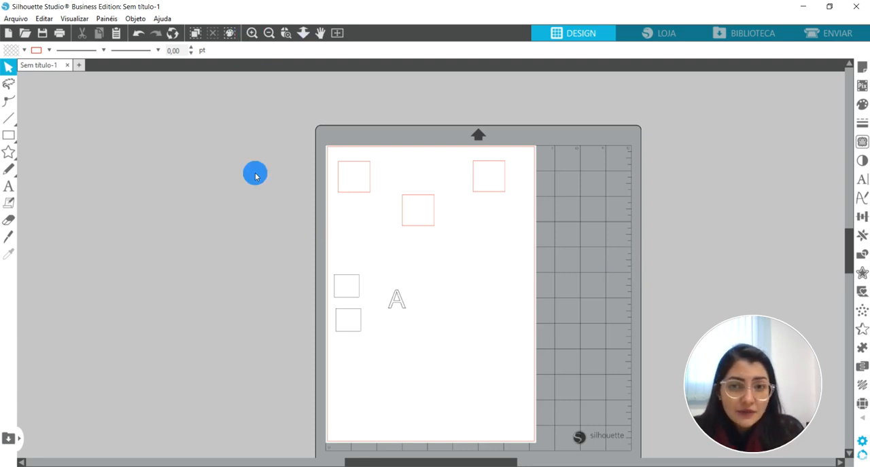
pyautogui.scroll(1, 255, 176)
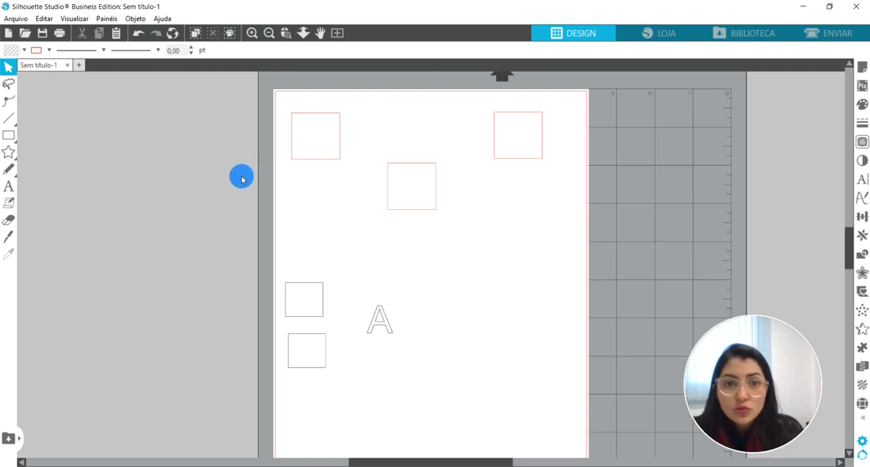